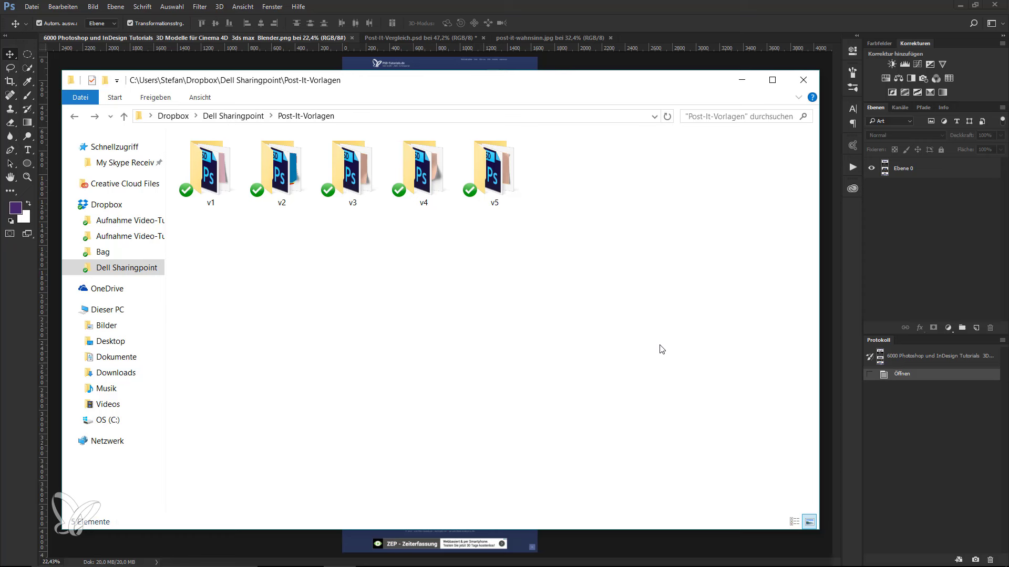
Browse the Post-It-Vorlagen v1 template folder in Explorer, then minimize it to reveal Photoshop.
double_click(239, 202)
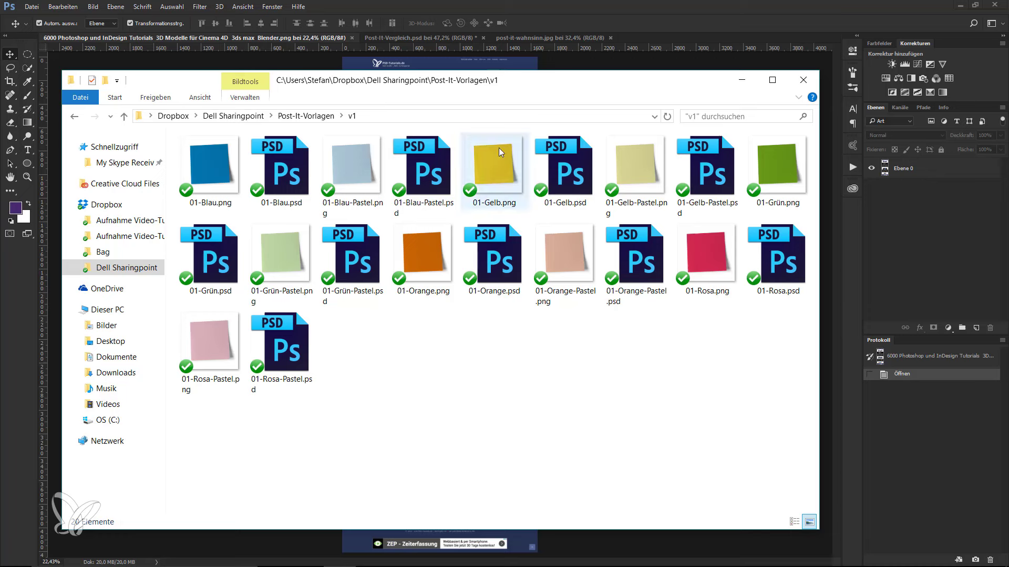
click(587, 66)
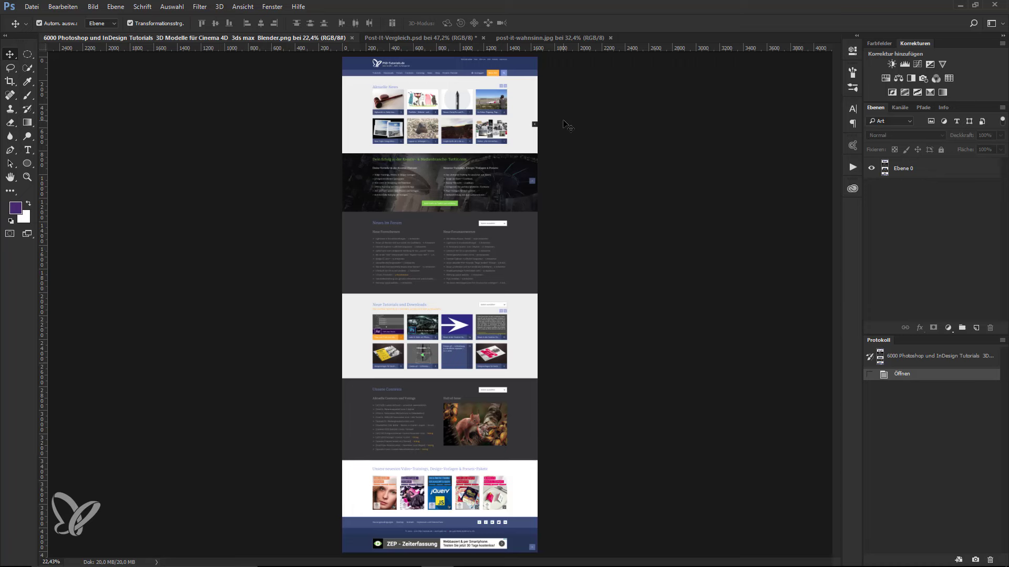
View the webpage at 100% on the Unsere Contests squirrel image, then return to the templates folder.
key(ctrl+plus)
key(ctrl+plus)
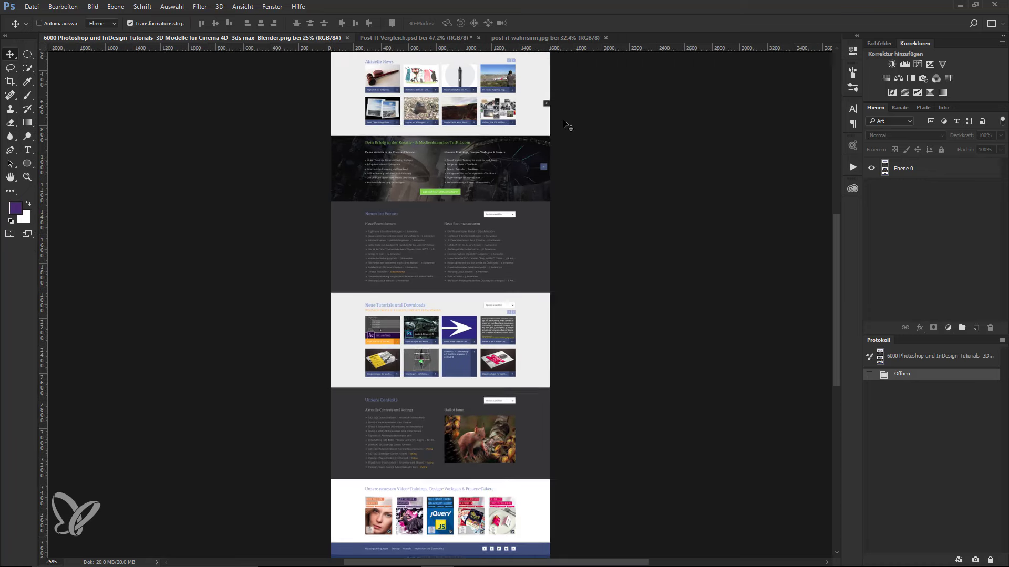
key(ctrl+plus)
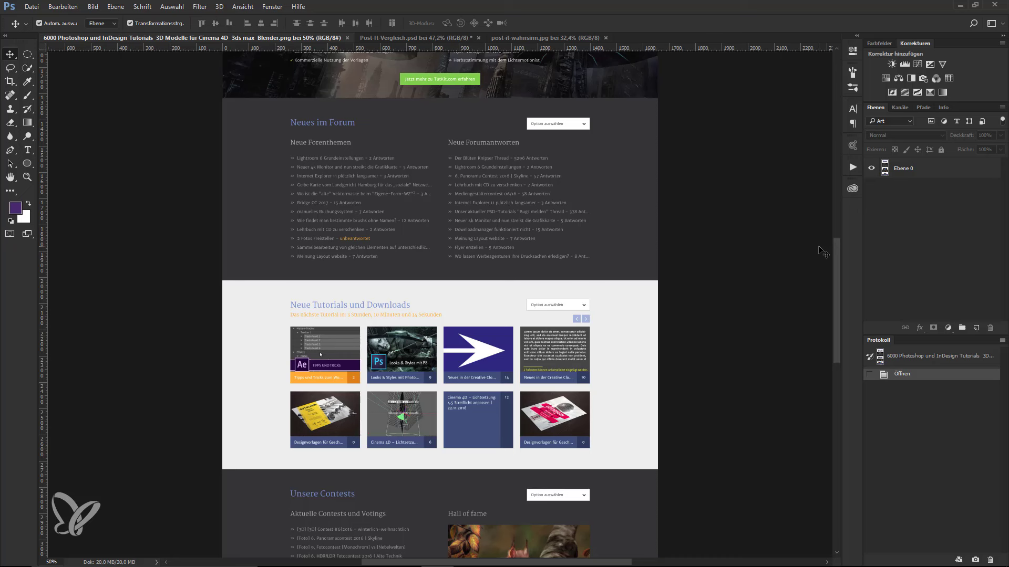
key(ctrl+plus)
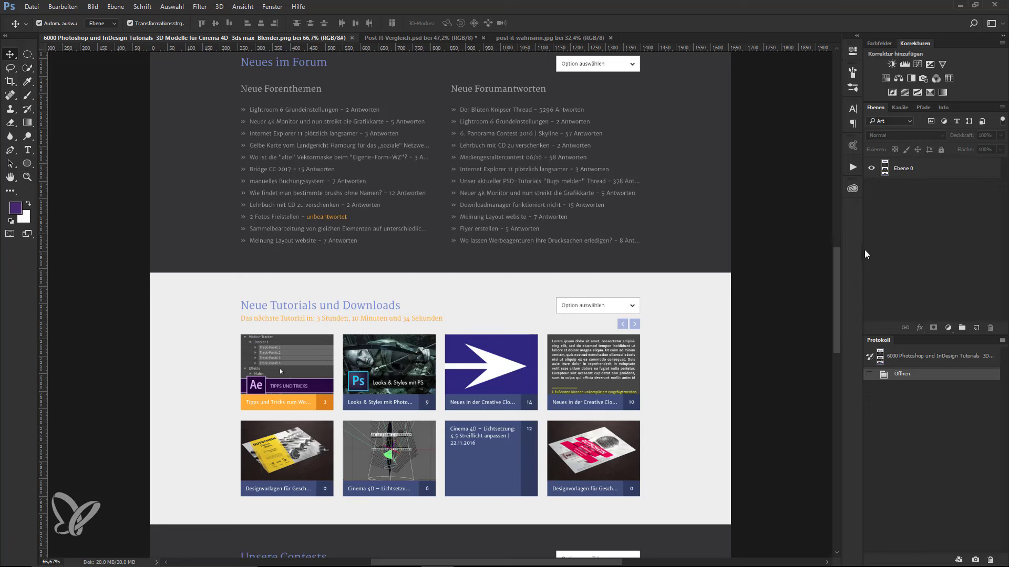
drag(837, 269, 836, 348)
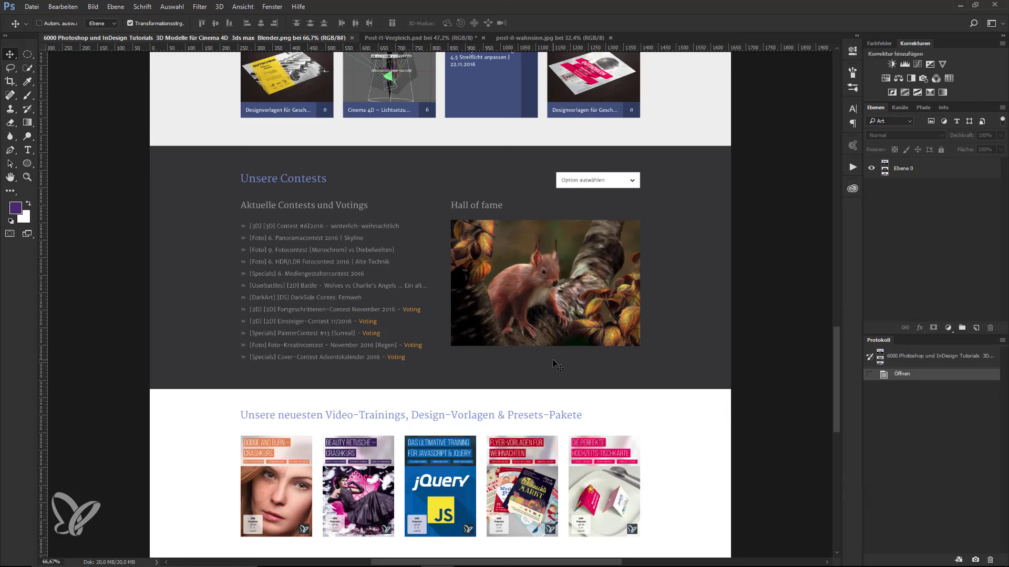
key(ctrl+1)
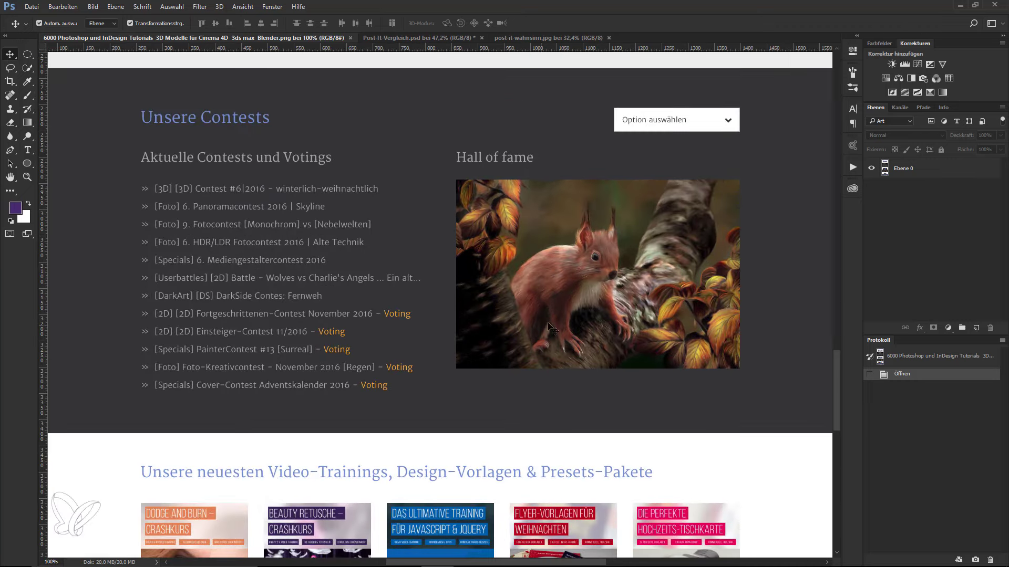
mouse_move(593, 263)
mouse_down()
mouse_move(544, 304)
mouse_move(526, 306)
mouse_up()
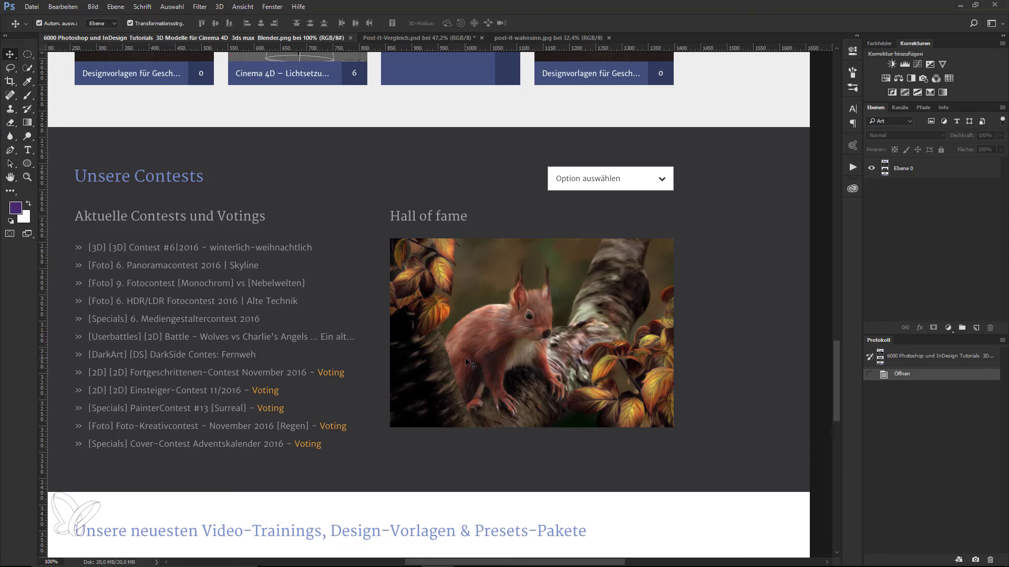
key(alt+Tab)
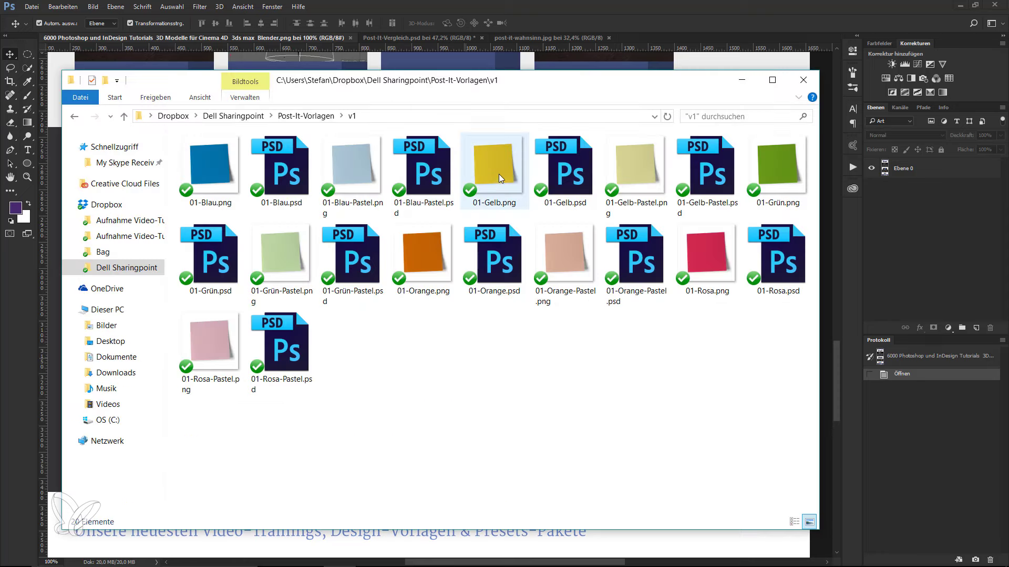
Place 01-Gelb.png above the Hall of fame image, shrunk to about 8% and rotated 17.8°.
drag(512, 89, 461, 273)
drag(444, 364, 599, 238)
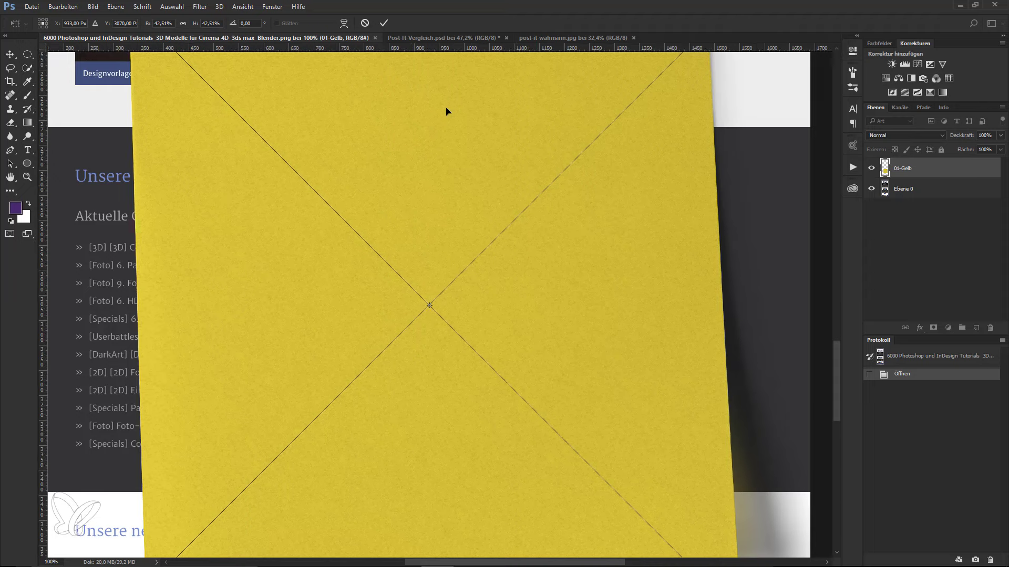
key(ctrl+minus)
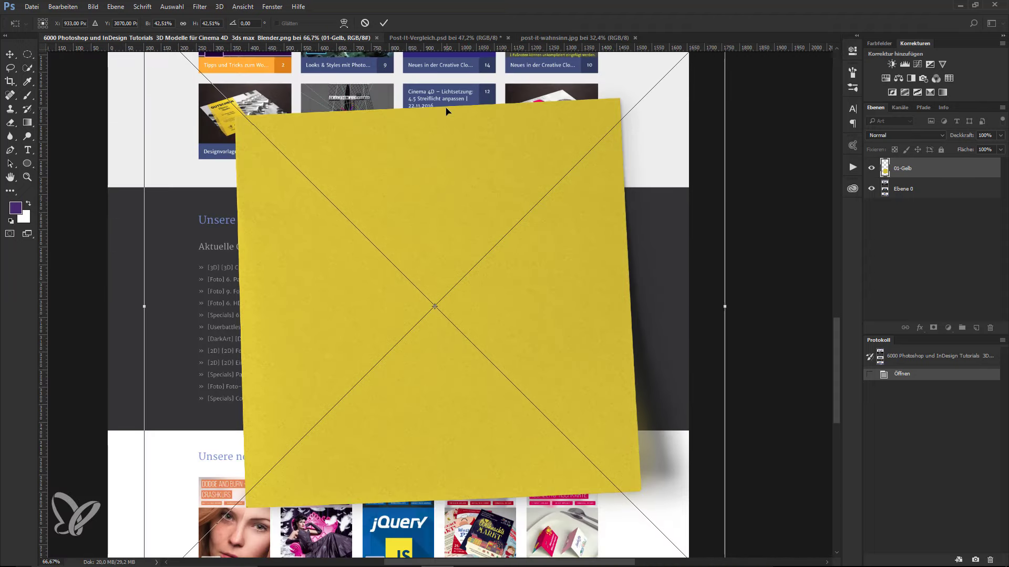
key(ctrl+minus)
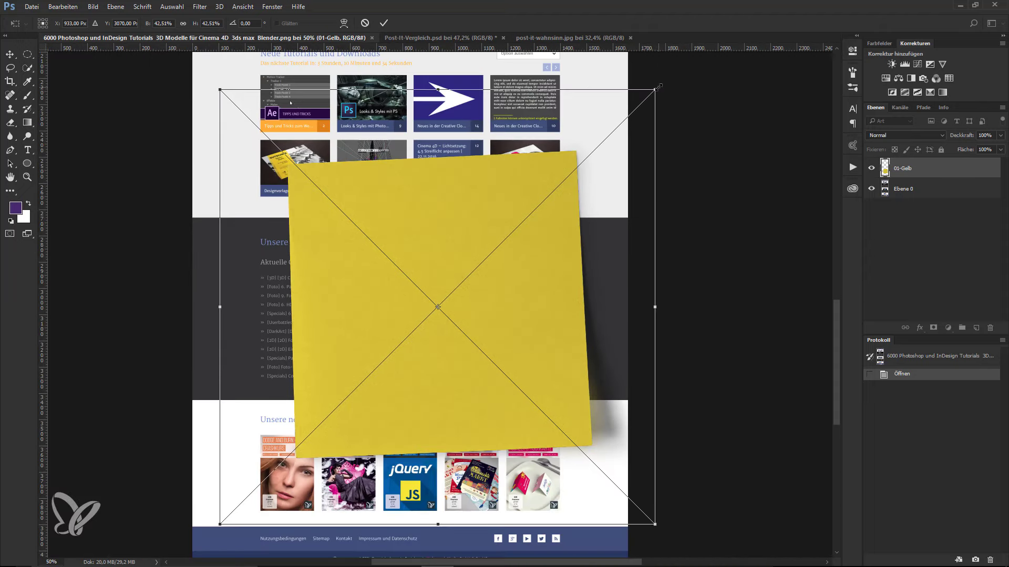
drag(658, 86, 496, 275)
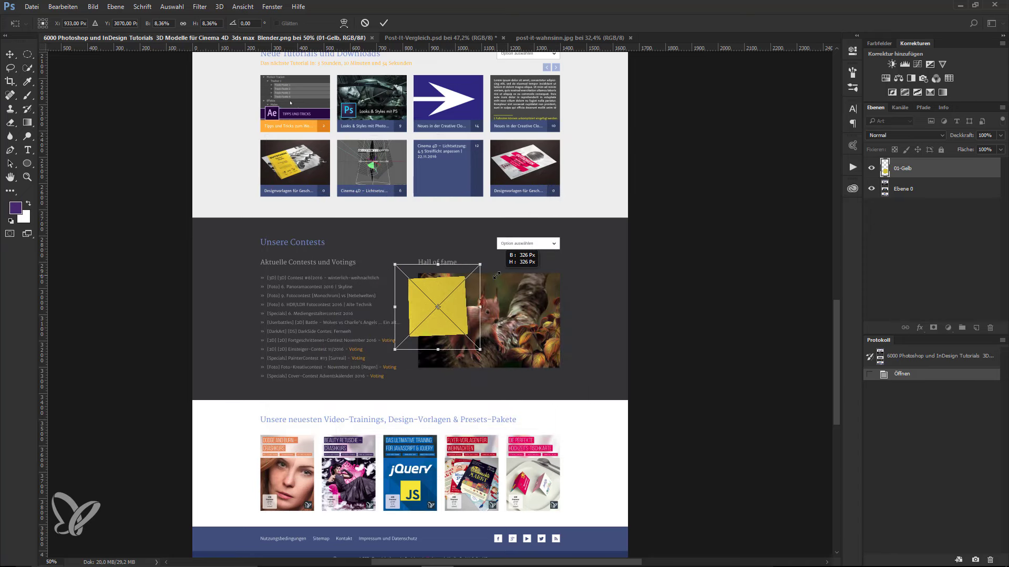
drag(456, 303, 557, 255)
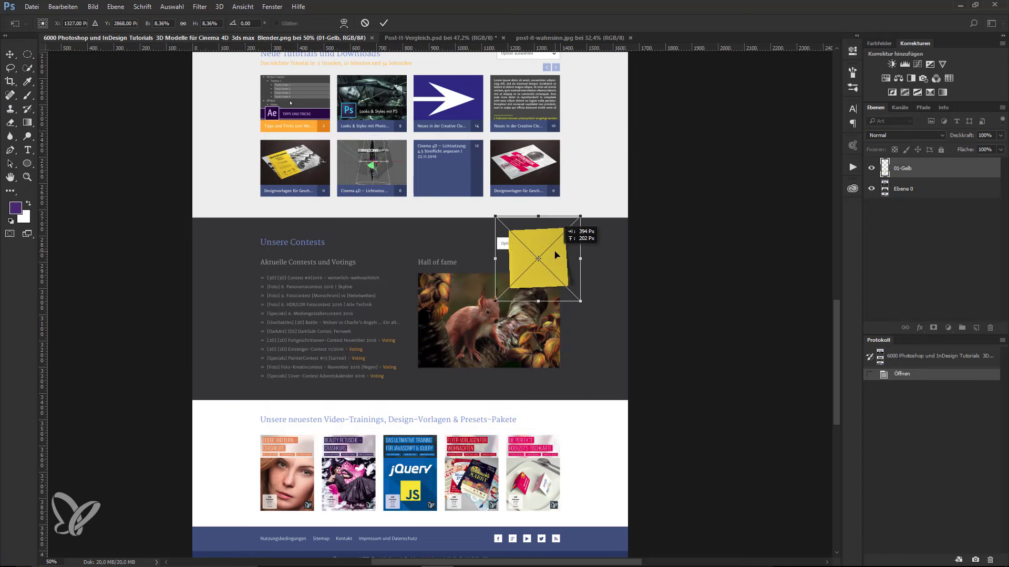
drag(587, 209, 611, 220)
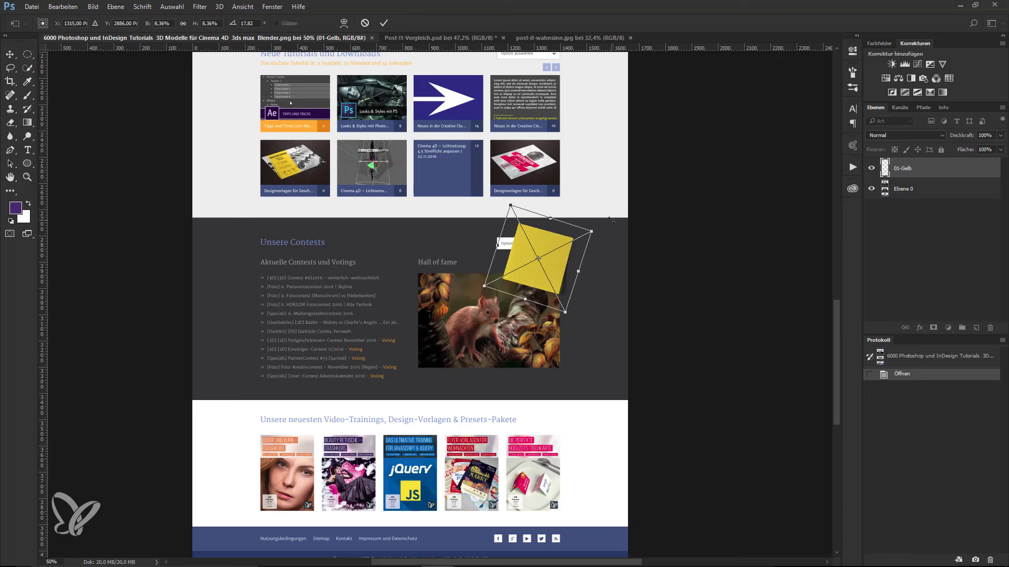
key(Return)
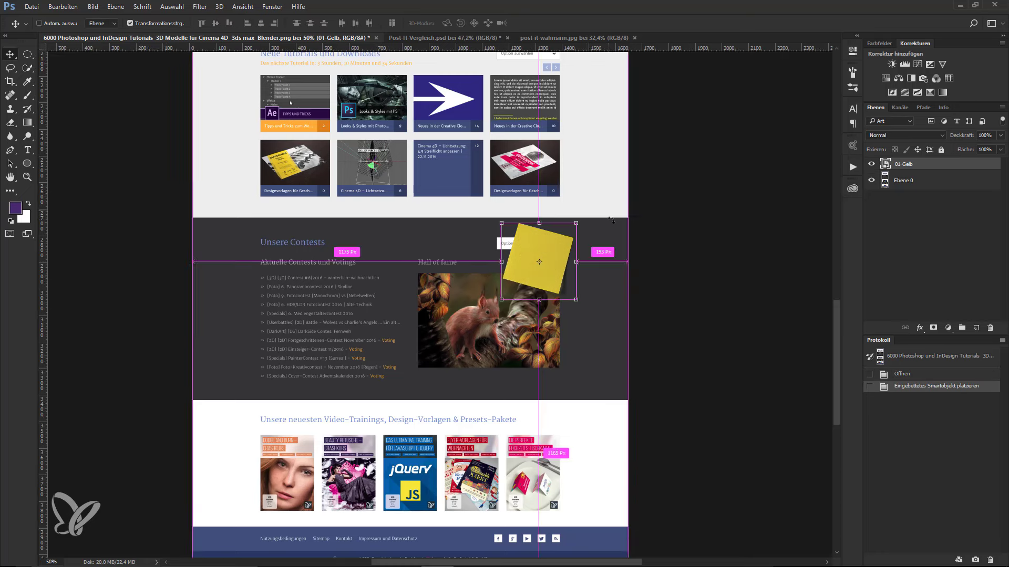
Place wink.eps from Dell Sharingpoint onto the yellow post-it, scaled to about 52%.
key(ctrl+plus)
key(ctrl+plus)
key(ctrl+plus)
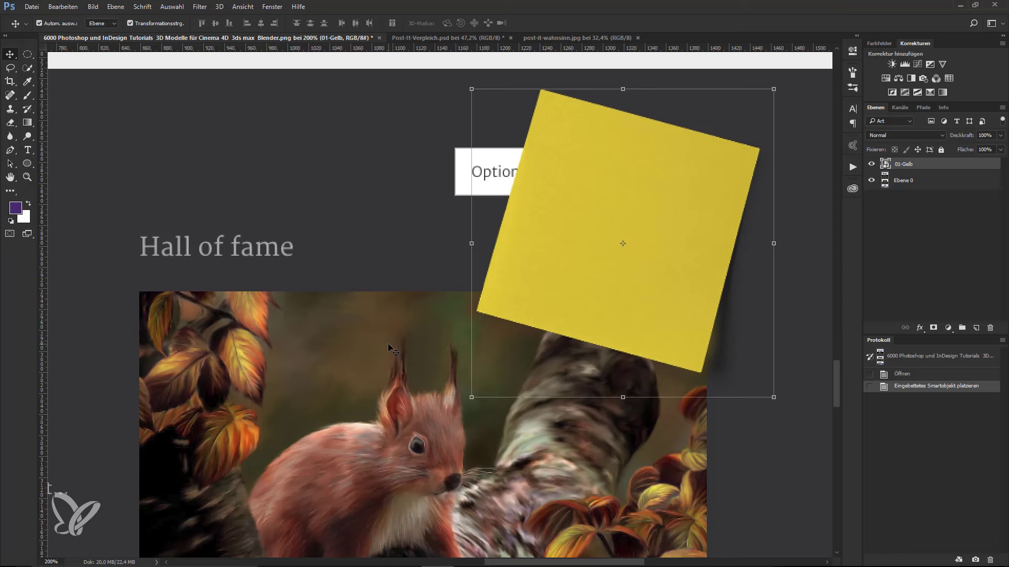
key(alt+Tab)
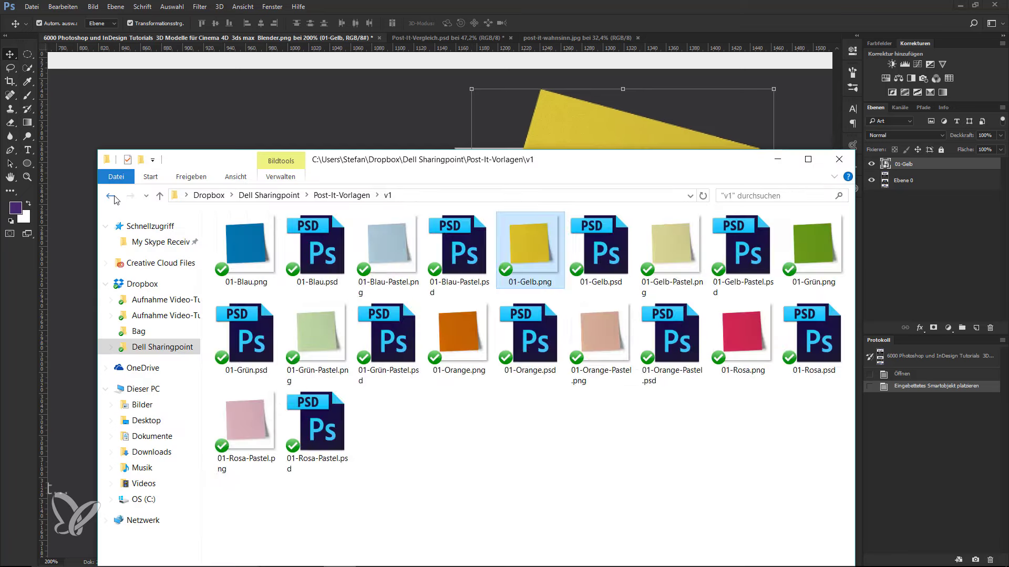
key(alt+Up)
key(alt+Up)
drag(814, 247, 583, 145)
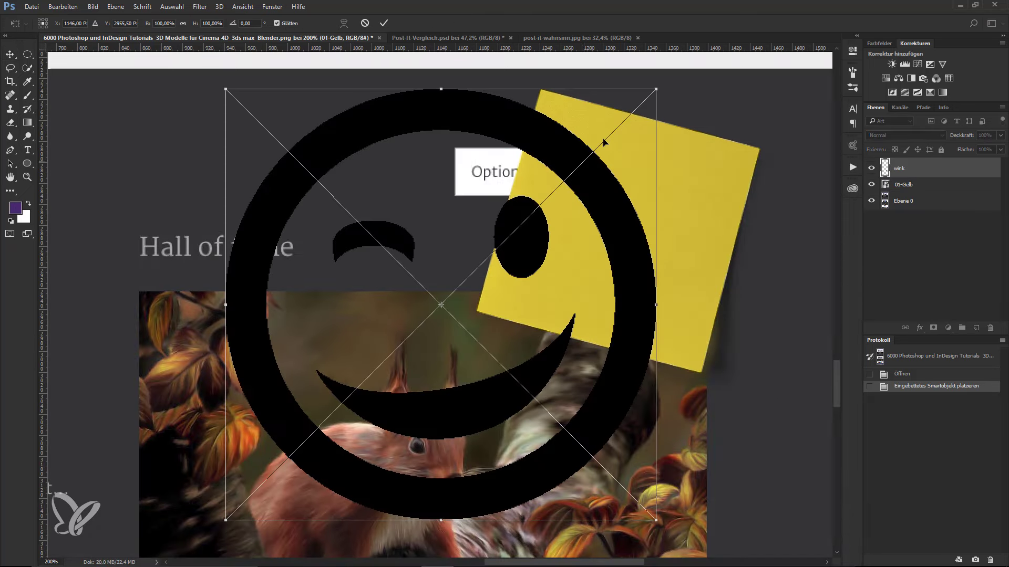
mouse_move(657, 89)
mouse_down()
mouse_move(496, 281)
mouse_move(451, 294)
mouse_up()
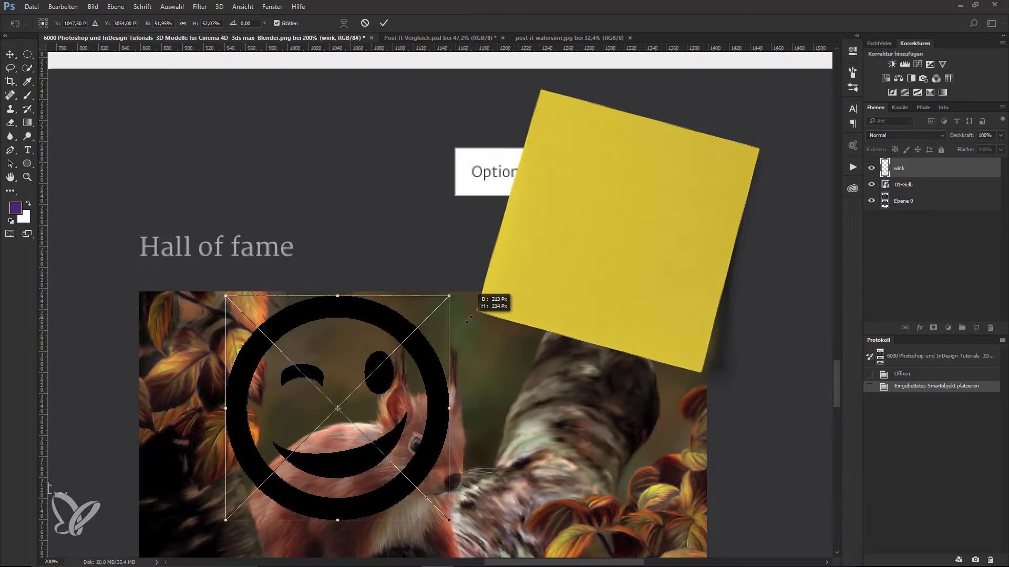
drag(413, 356, 683, 157)
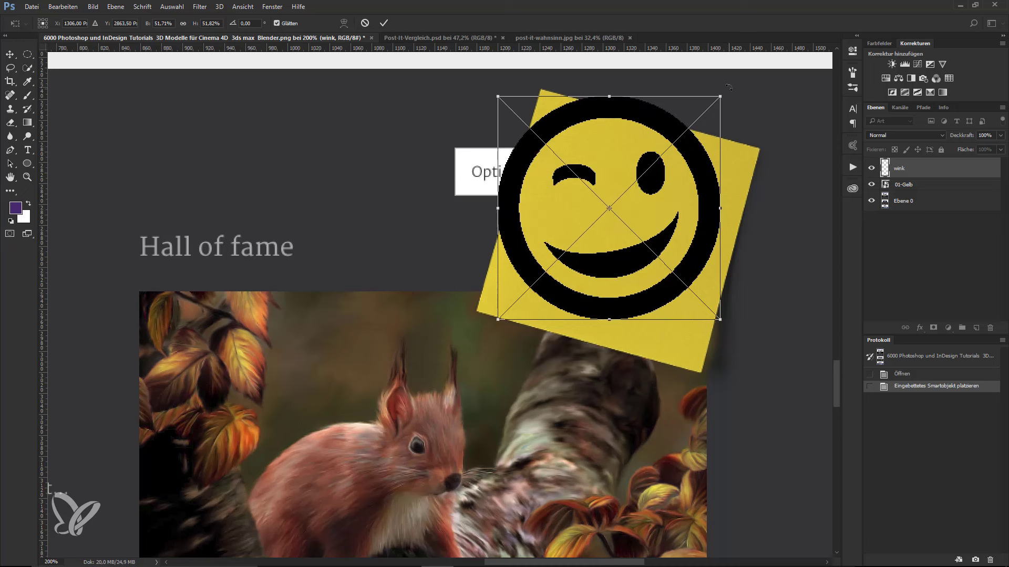
key(Return)
key(t)
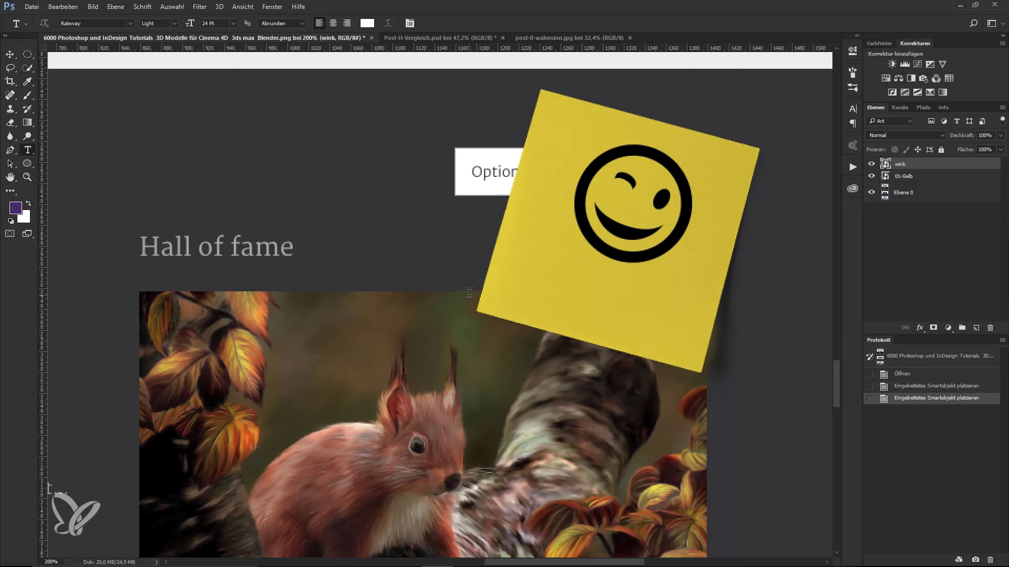
Write 'Don't forget to vote' on the post-it in bold, black, centred type.
click(431, 282)
text(Don)
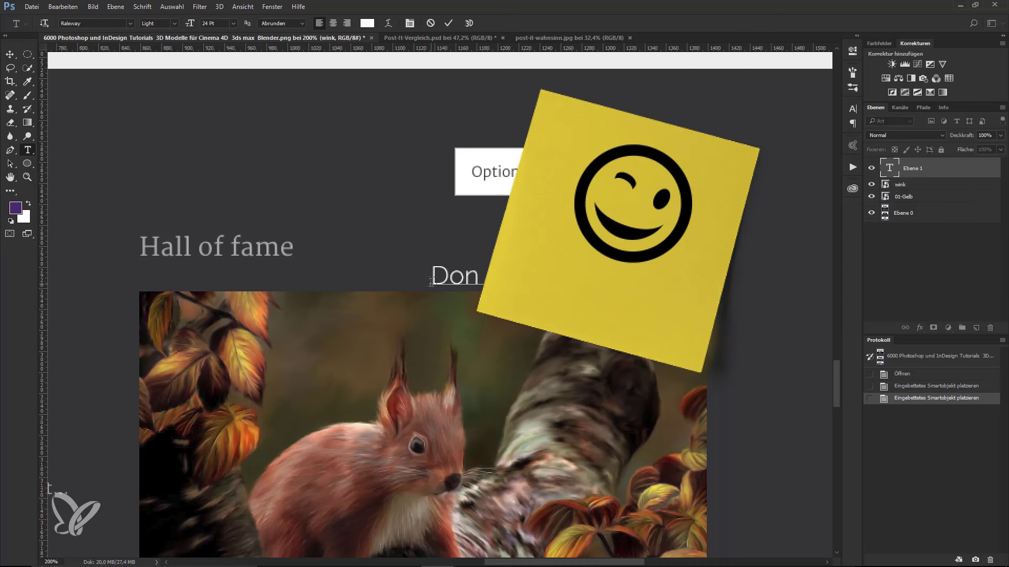
text('t forget)
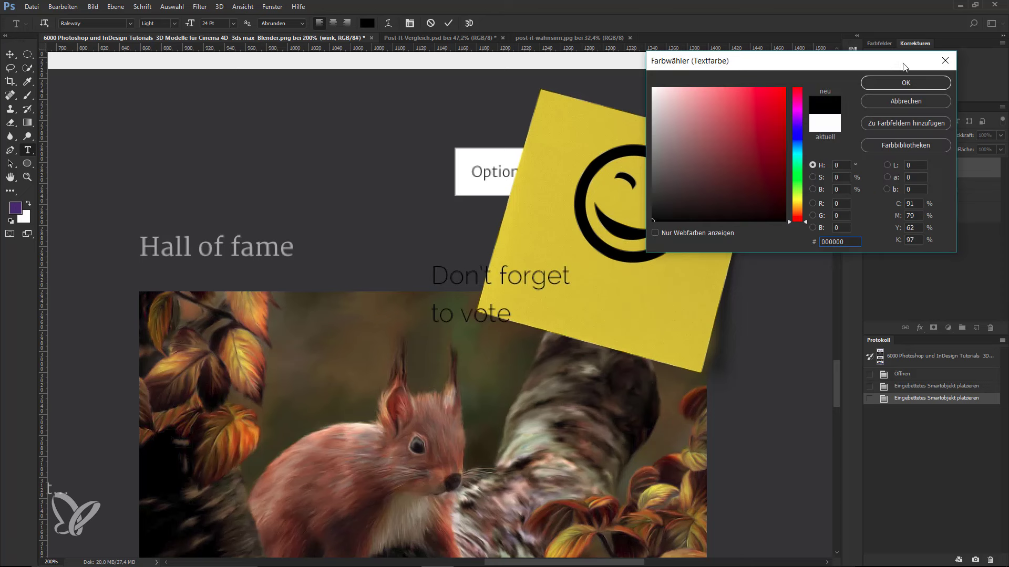
click(906, 82)
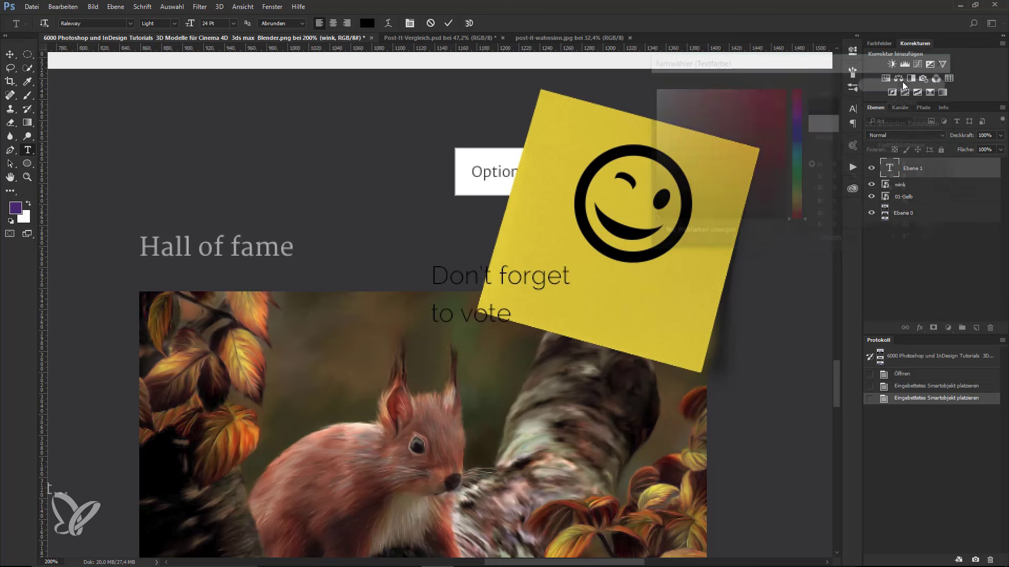
click(168, 24)
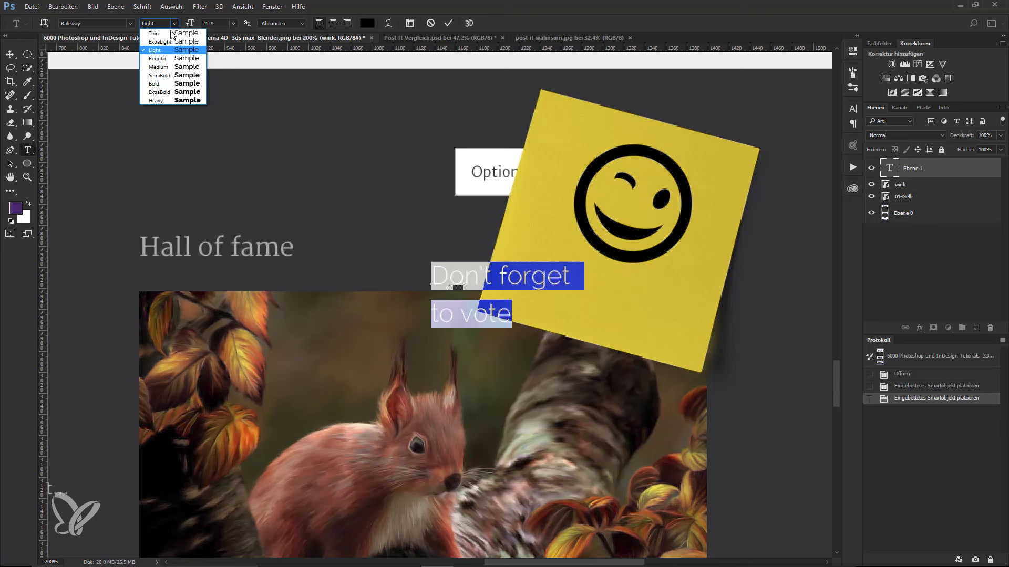
click(170, 86)
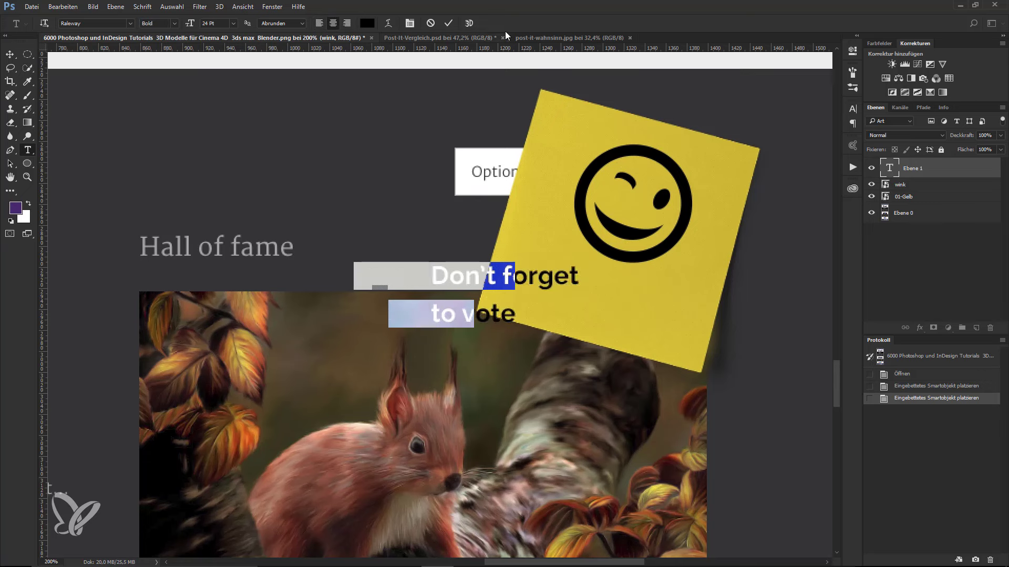
click(333, 23)
click(450, 24)
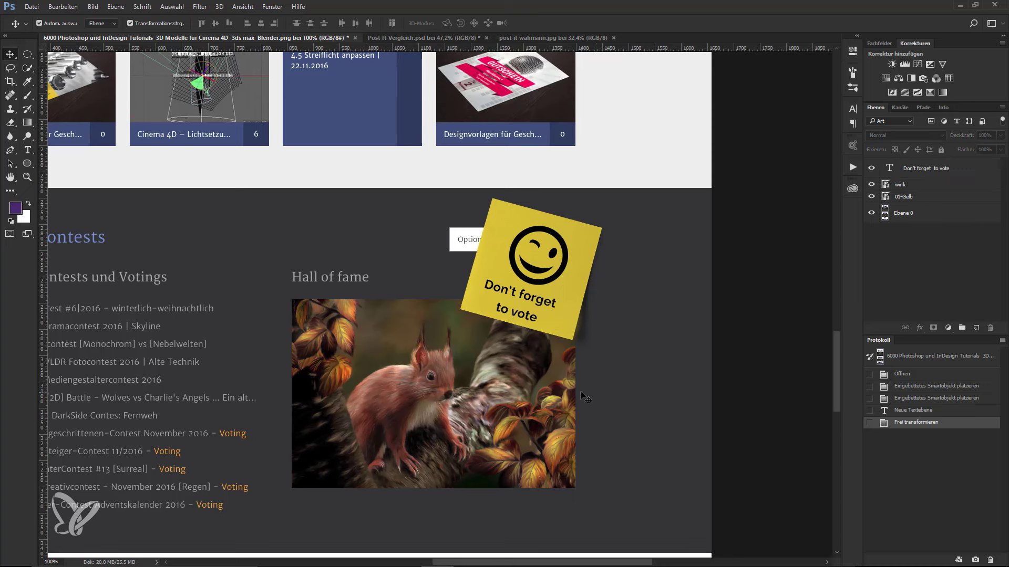
Group the text, wink and 01-Gelb layers into Gruppe 1 and move it onto the top thumbnail row.
drag(580, 391, 738, 360)
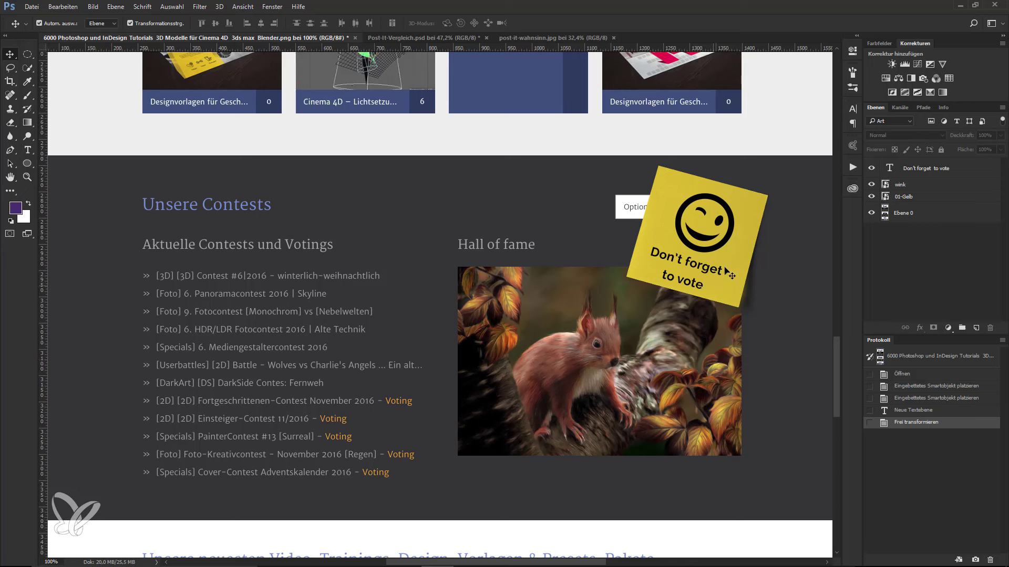
click(907, 175)
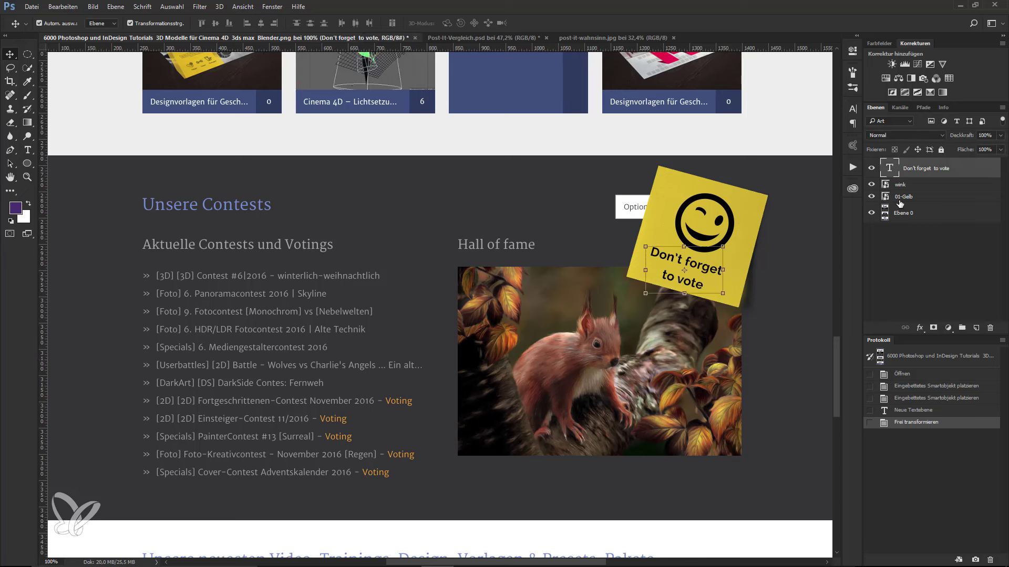
shift+click(899, 202)
key(ctrl+g)
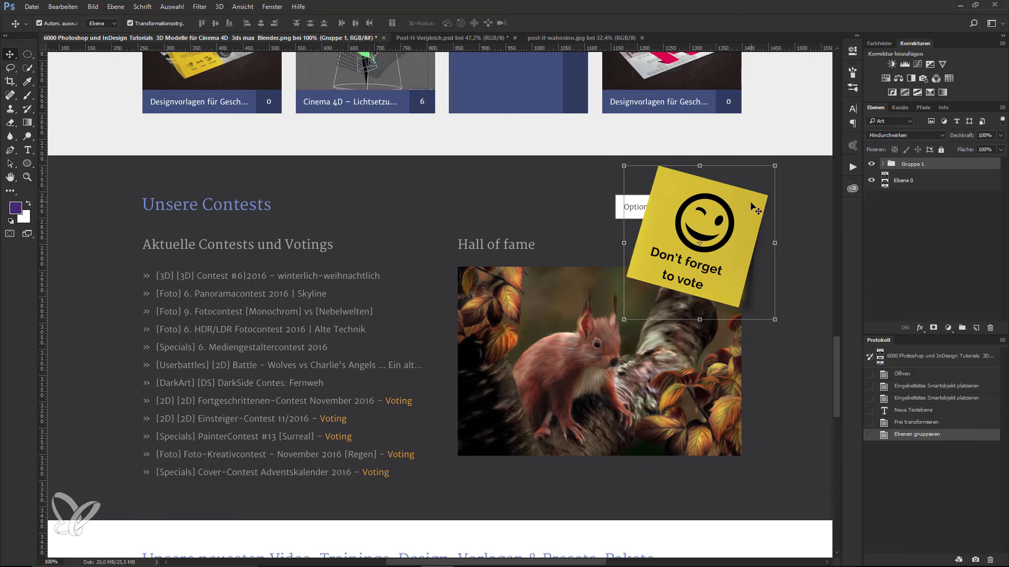
drag(750, 205, 634, 97)
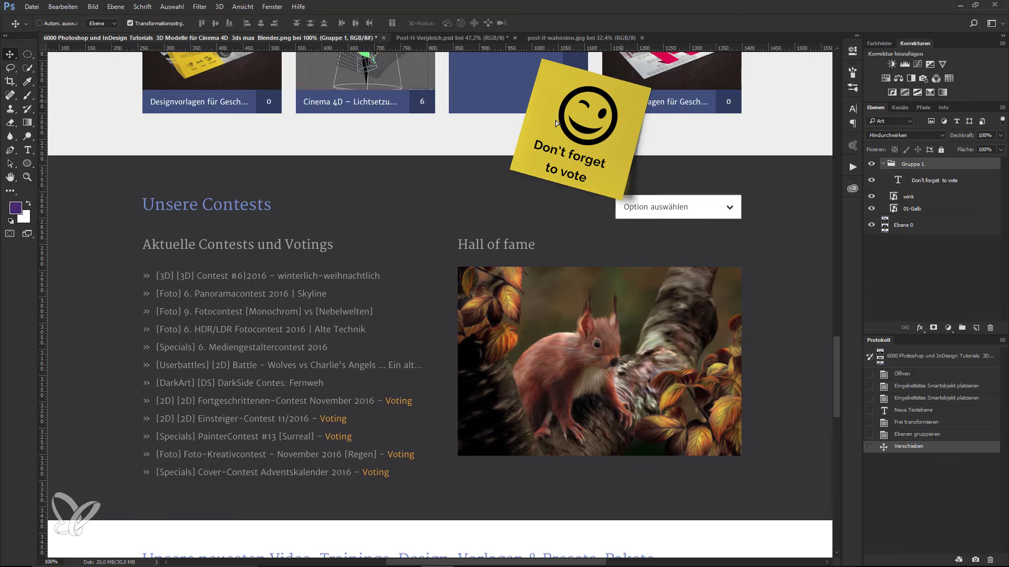
drag(556, 121, 421, 70)
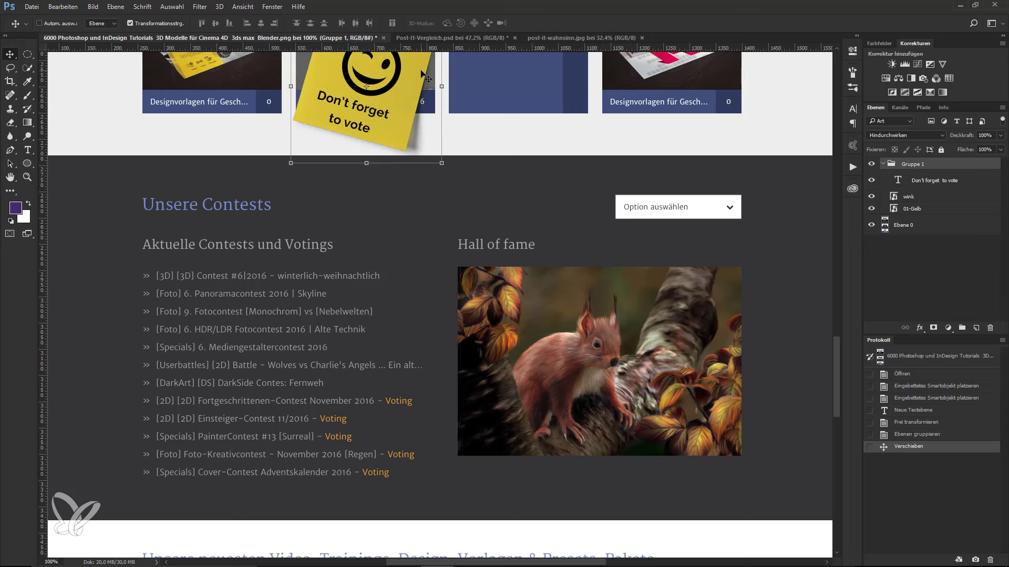
Switch to Post-It-Vergleich.psd at 50% and look over the grid of coloured notes.
click(416, 39)
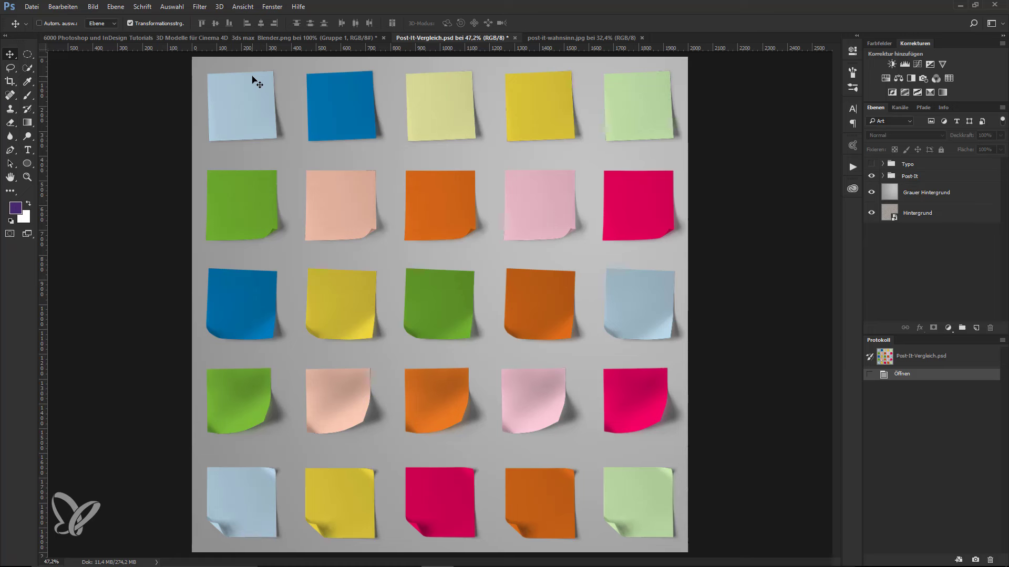
key(ctrl+plus)
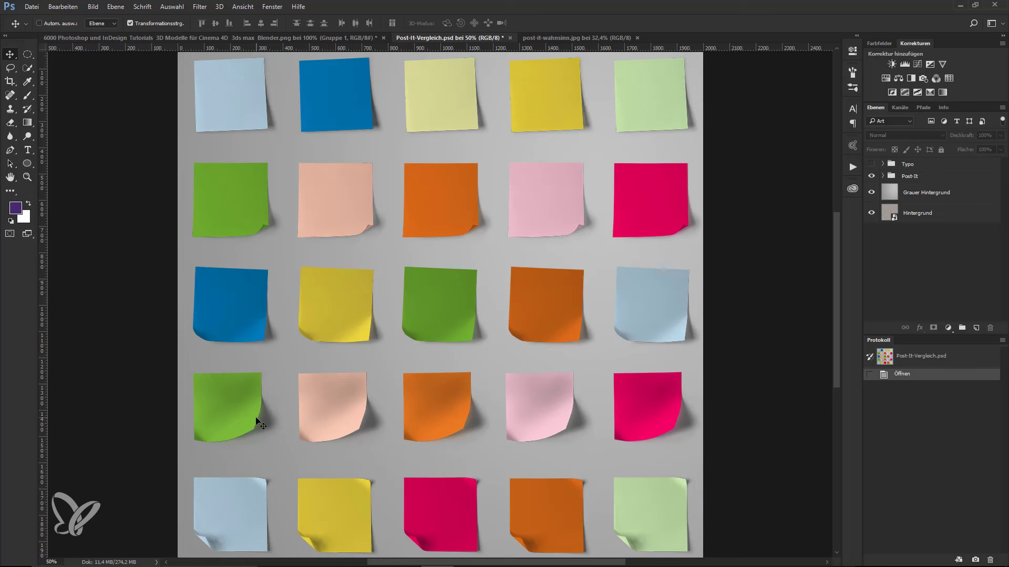
scroll(266, 417, down, 2)
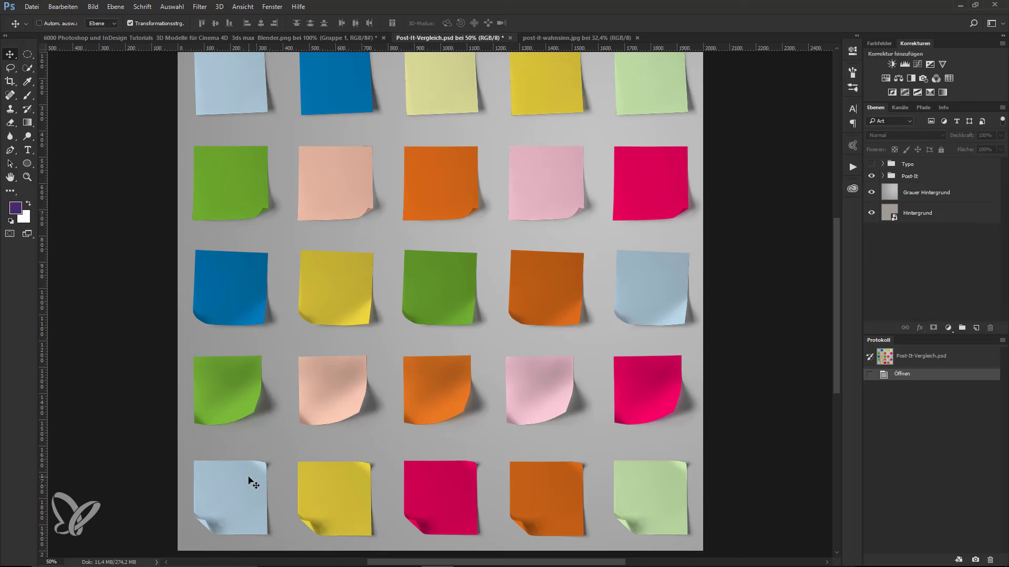
scroll(289, 402, up, 2)
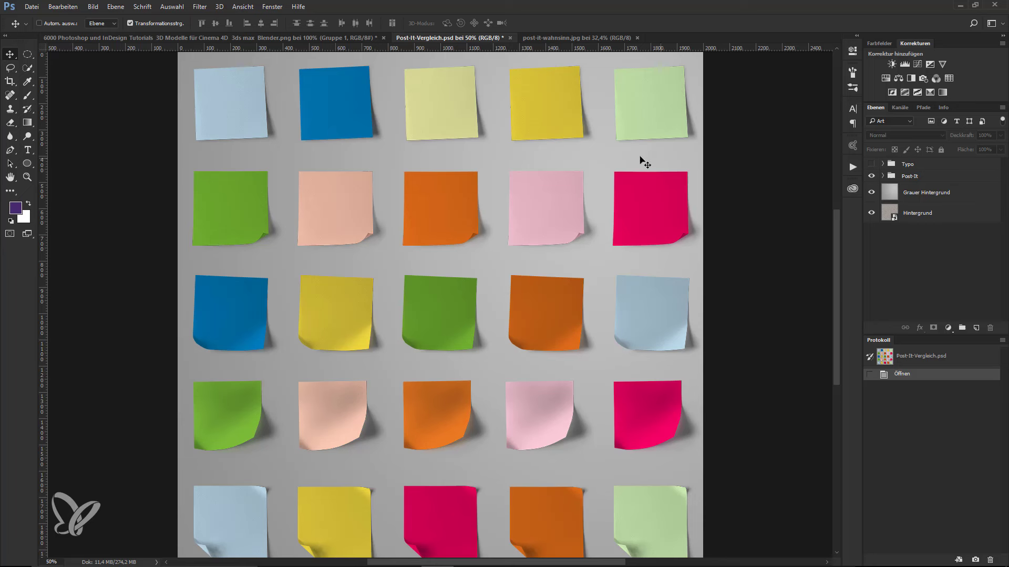
click(874, 198)
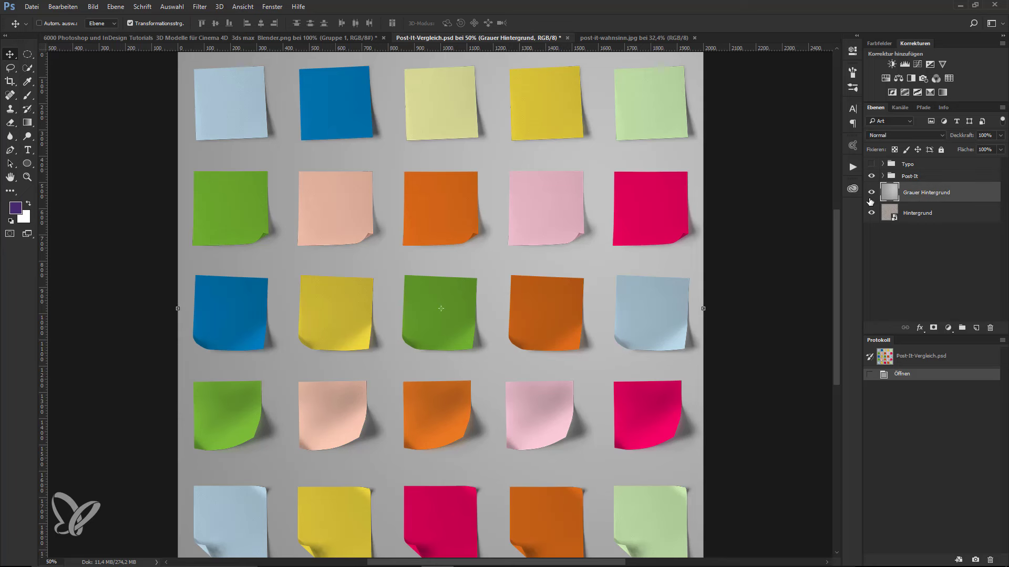
Hide Grauer Hintergrund to reveal wood, zoom to about 106%, and show the Typo group.
click(871, 193)
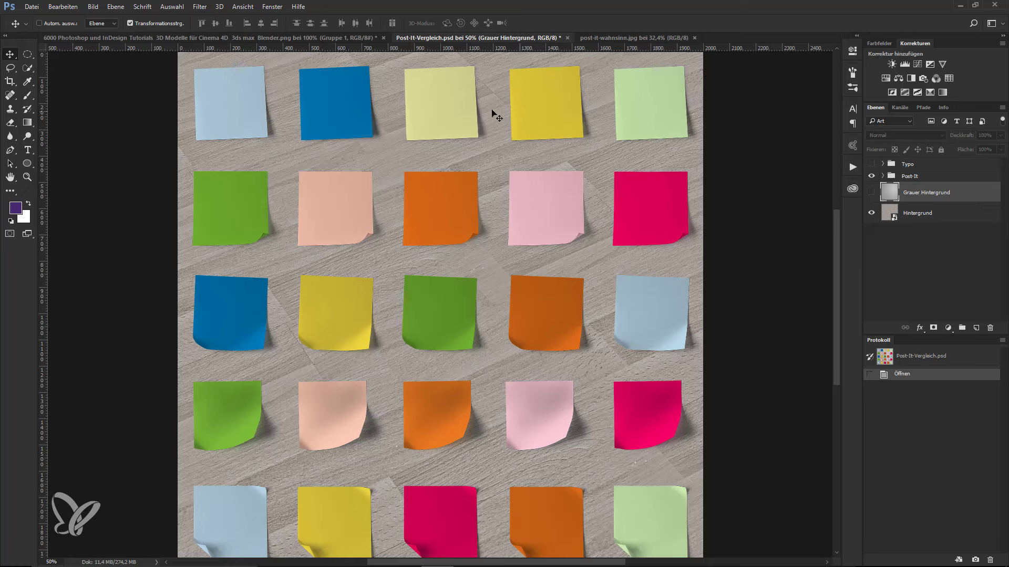
key(z)
mouse_move(178, 61)
mouse_down()
mouse_move(273, 116)
mouse_move(205, 82)
mouse_move(214, 90)
mouse_up()
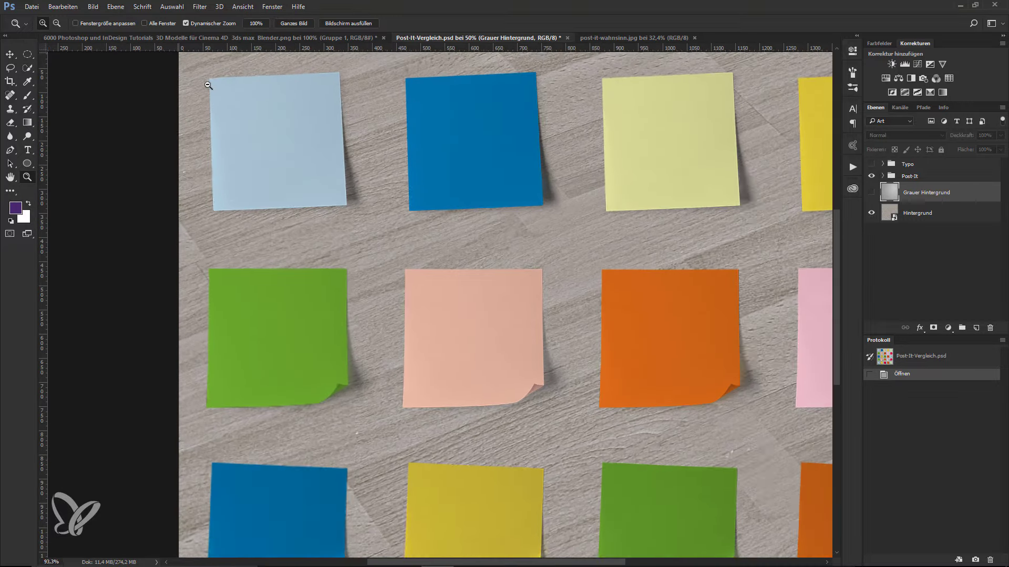
drag(417, 164, 315, 155)
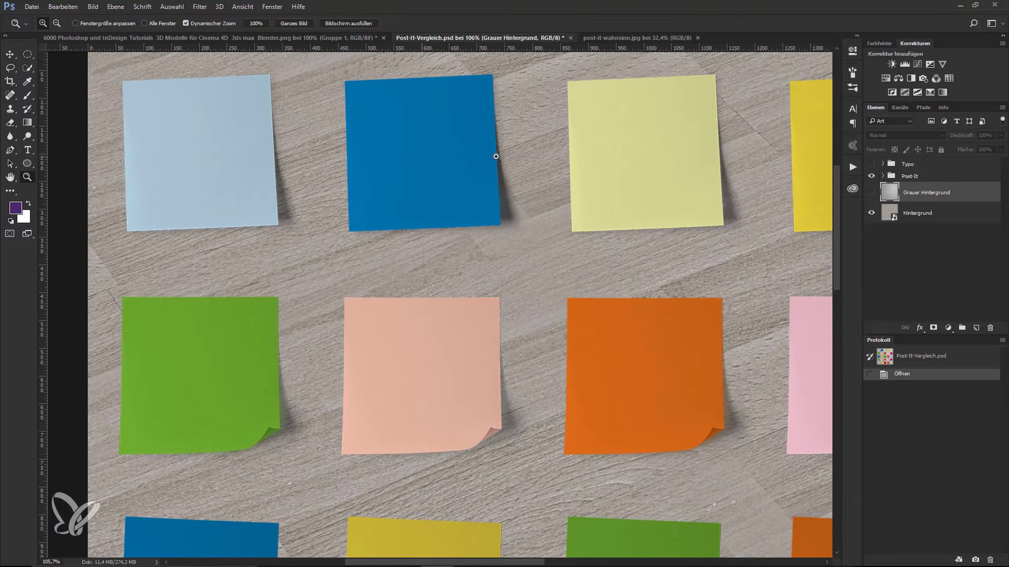
click(872, 165)
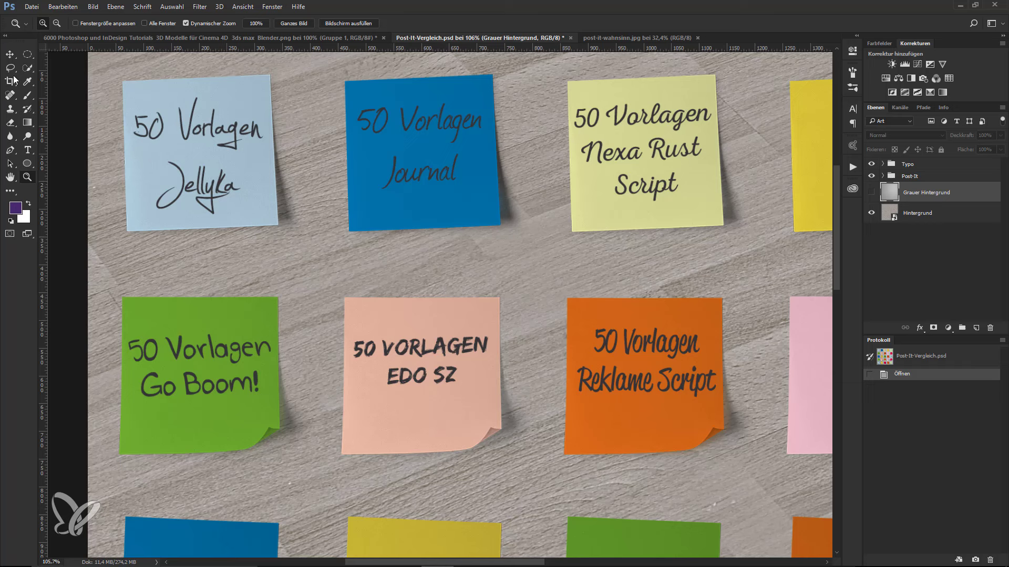
Select the Move tool and switch to the post-it-wahnsinn.jpg selfie document.
click(10, 54)
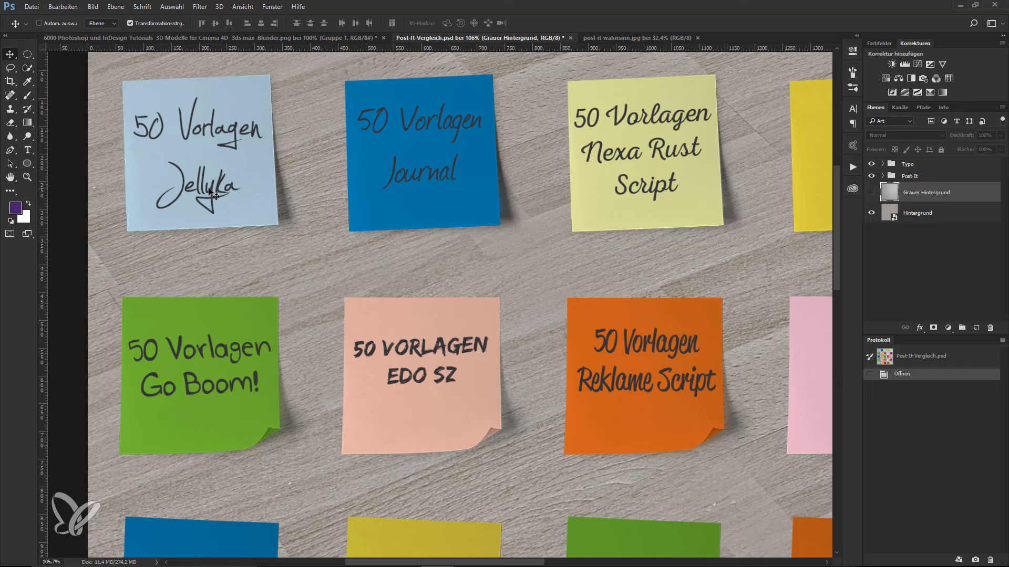
click(615, 39)
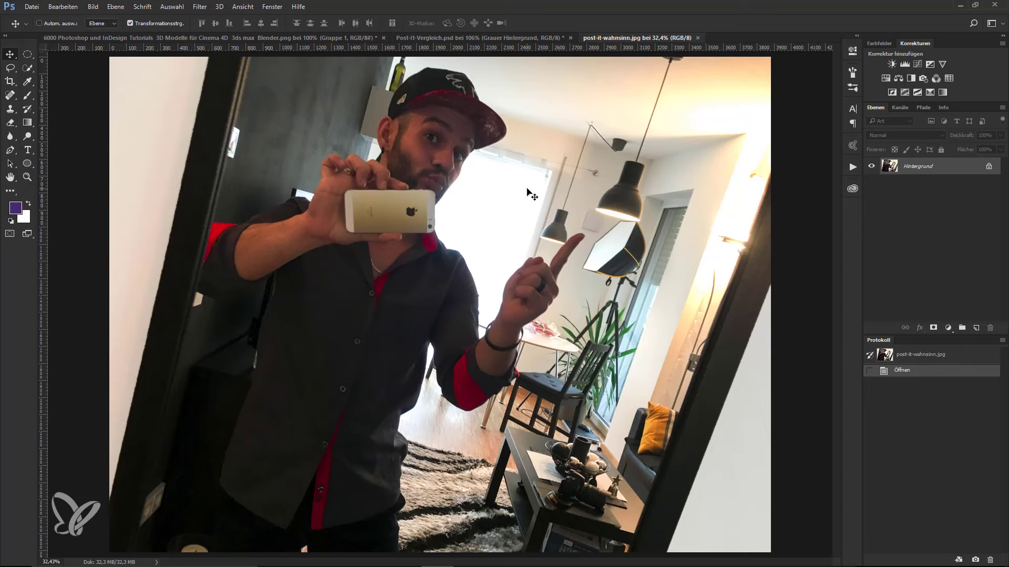
Place 01-Gelb.png from the v1 template folder onto the selfie photo.
key(alt+Tab)
double_click(244, 244)
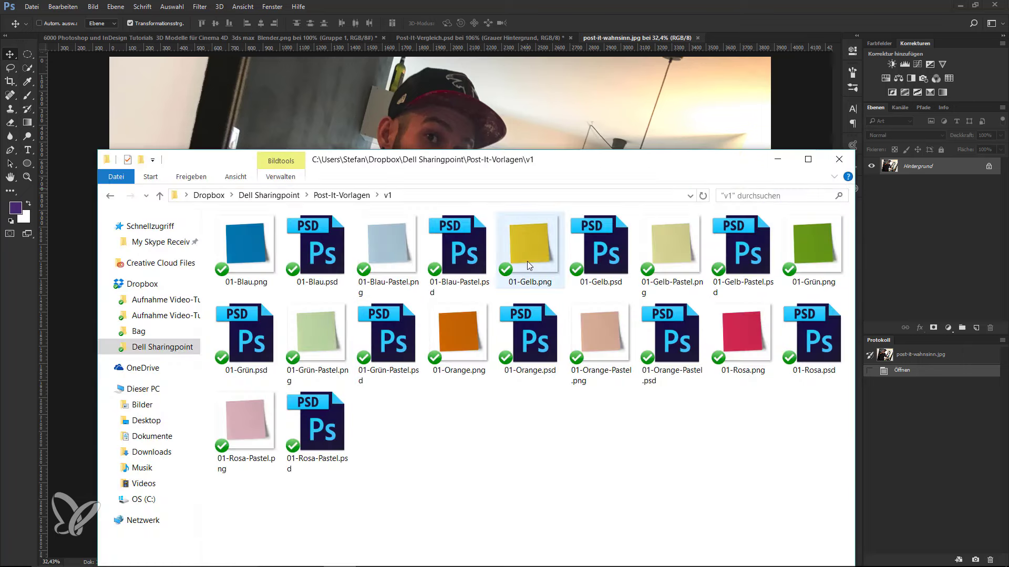
drag(527, 260, 569, 131)
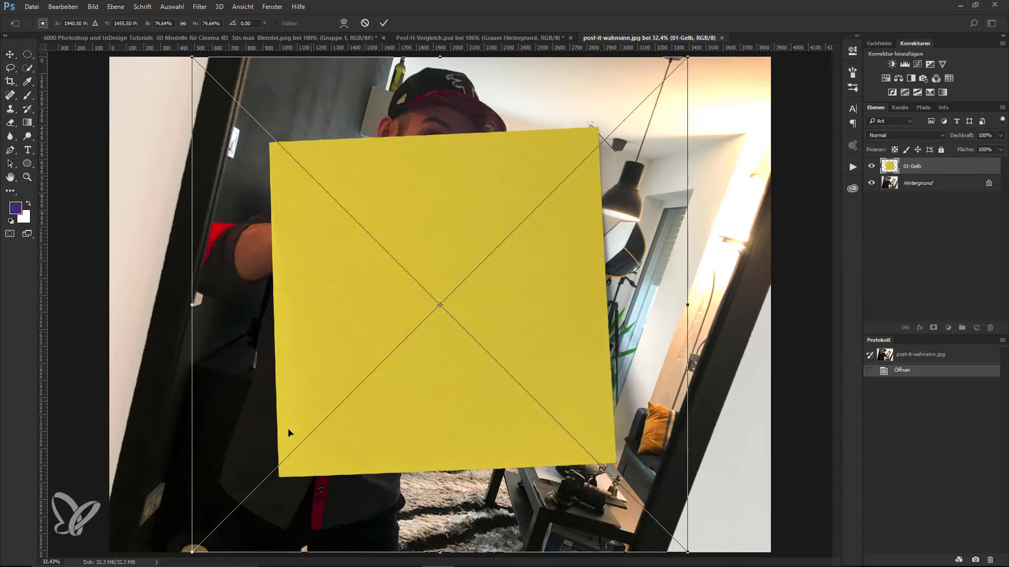
Shrink the yellow note, tilt it about 15° clockwise and move it to the top right.
drag(193, 553, 264, 480)
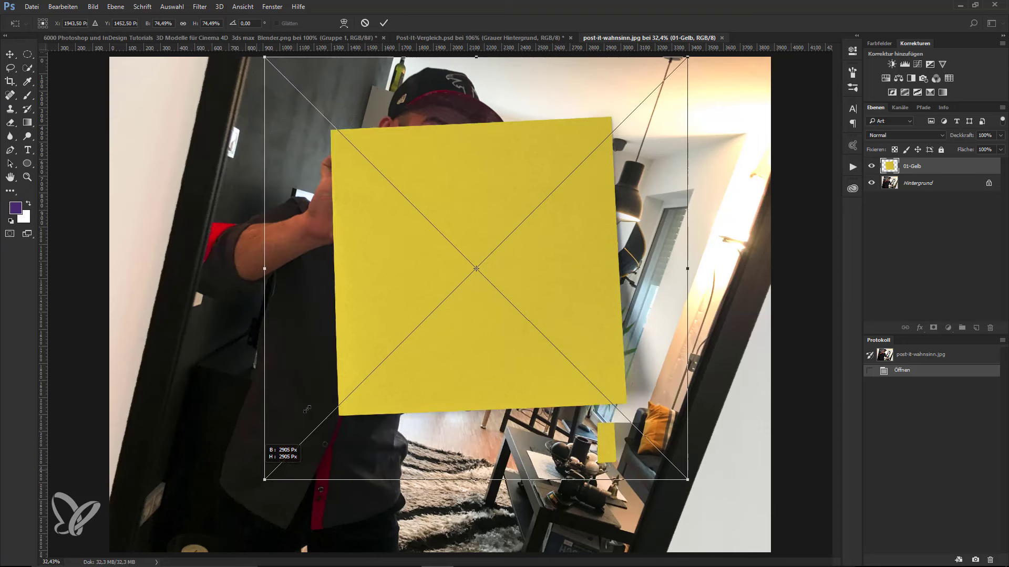
drag(307, 409, 500, 241)
drag(714, 73, 725, 104)
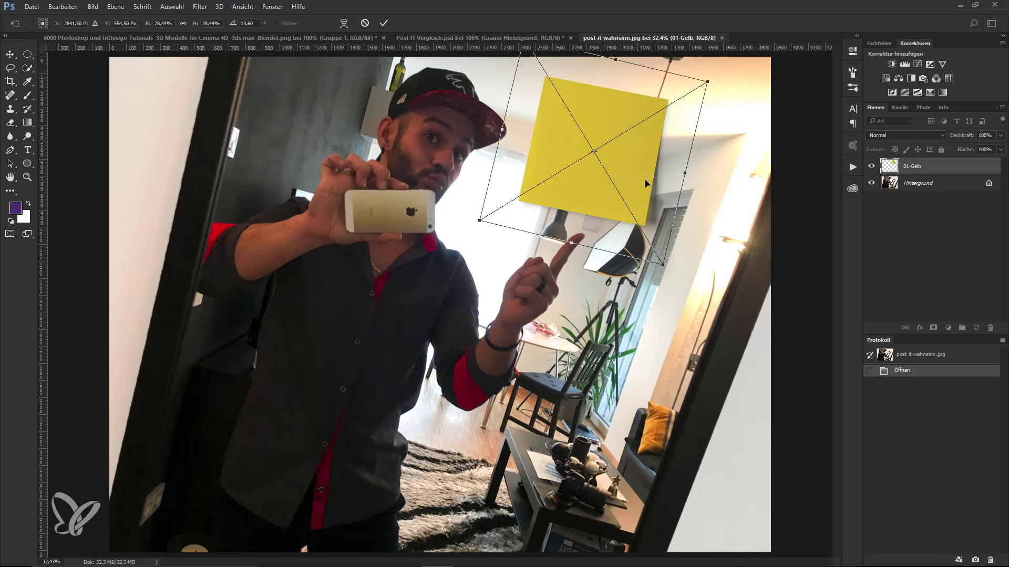
drag(646, 183, 725, 178)
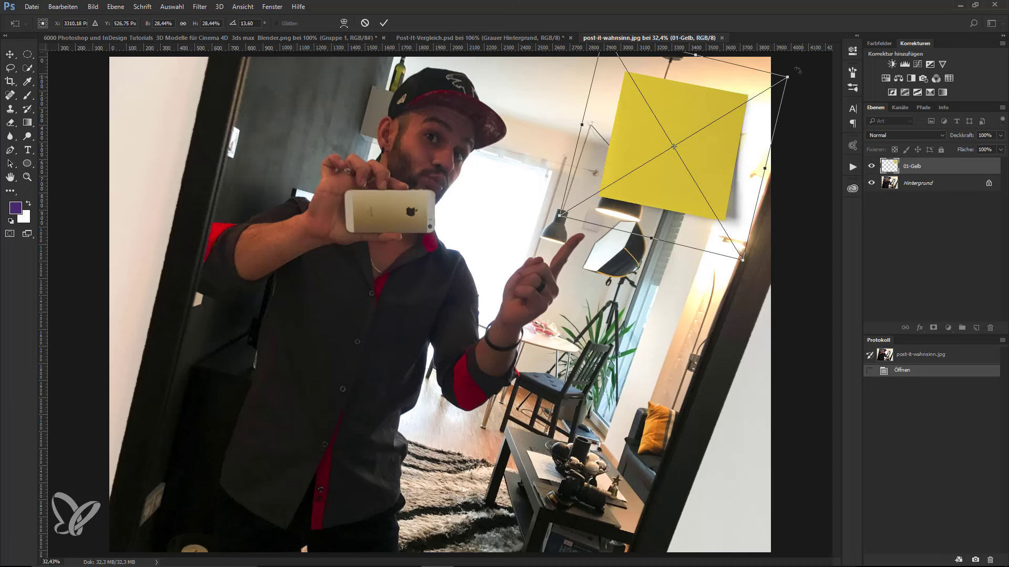
drag(798, 69, 801, 74)
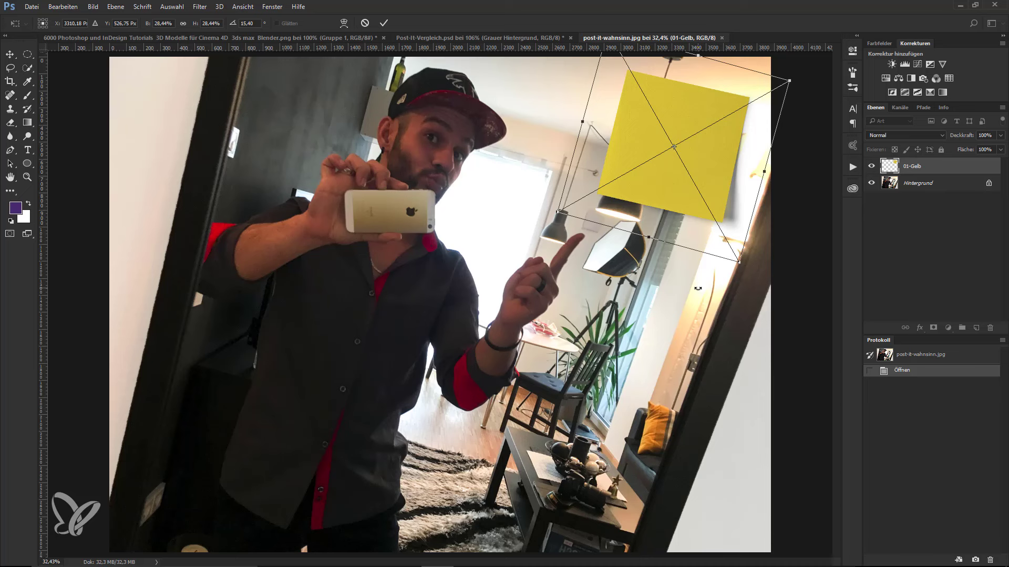
key(Return)
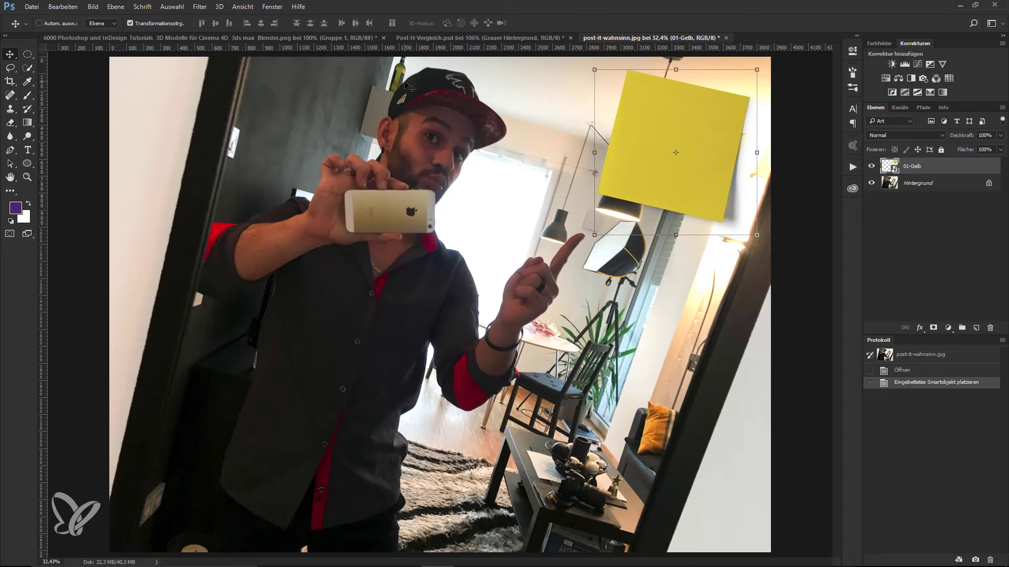
key(t)
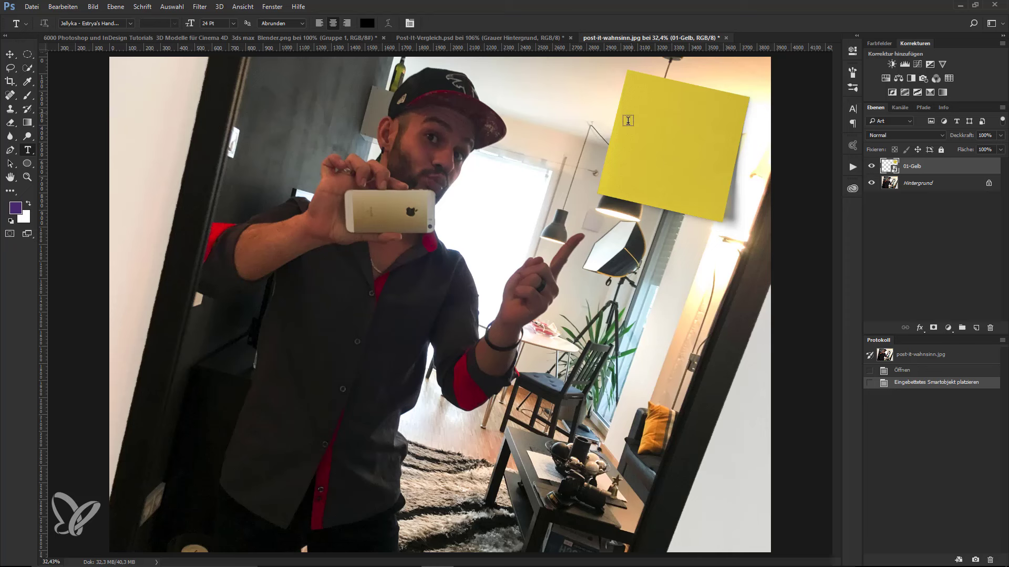
Start a text box on the yellow note with an 800 pt font size.
click(621, 131)
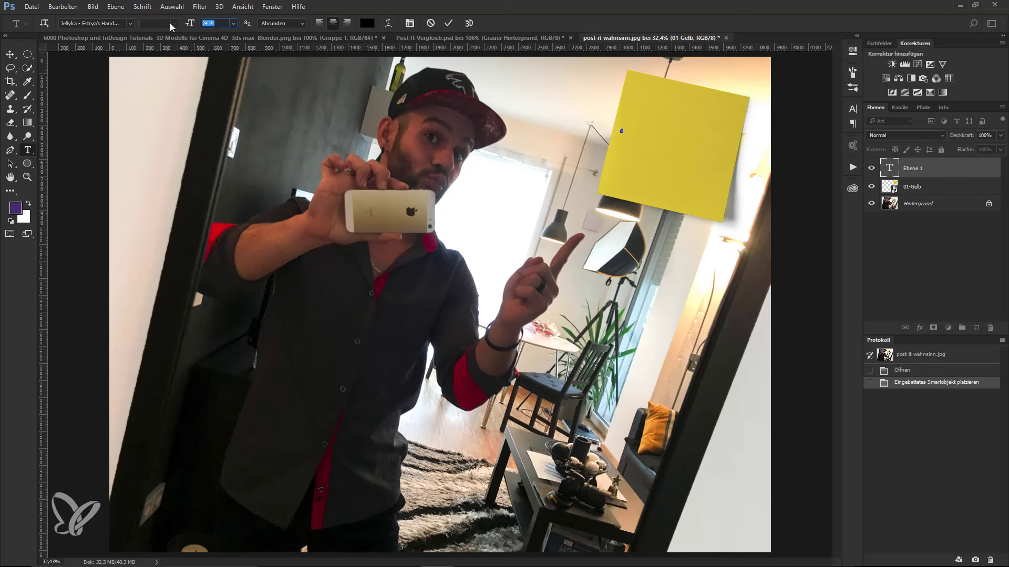
click(630, 127)
click(213, 23)
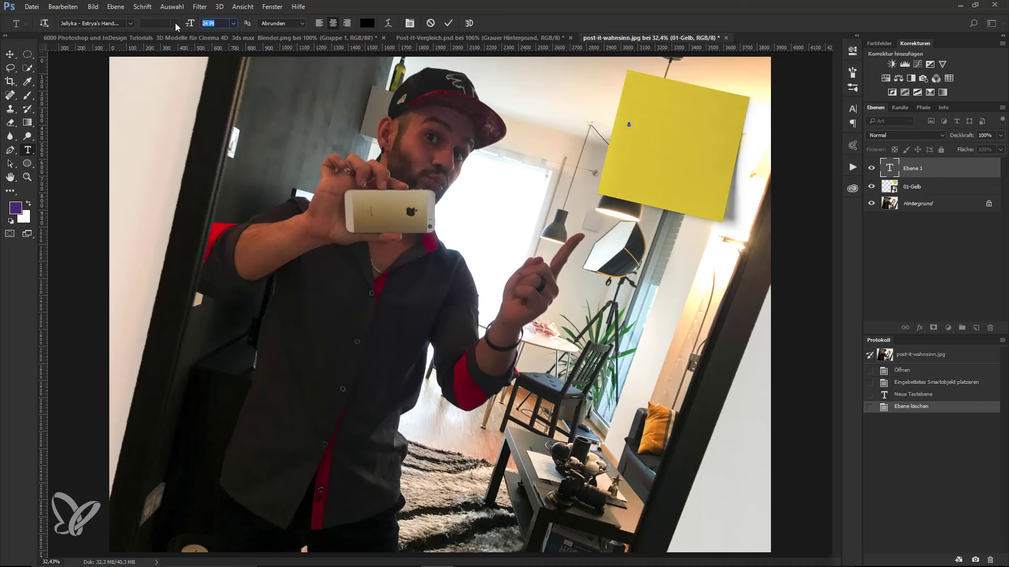
text(800)
key(Return)
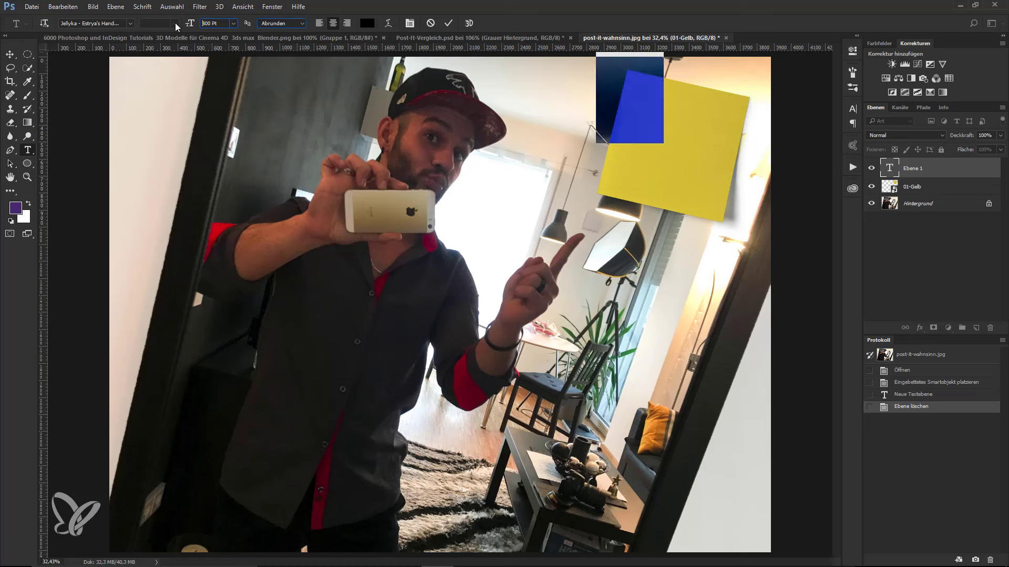
Type 'Hey Kumpel, diese Post-it sind der Wahnsinn!' at 500 pt and rotate it clockwise onto the note.
text(Hey)
click(213, 23)
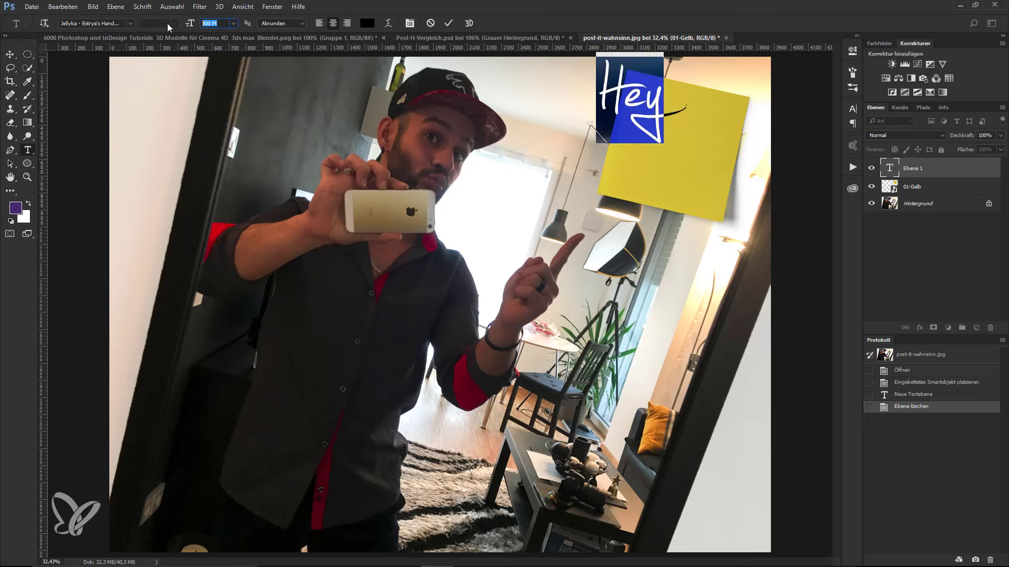
text(500)
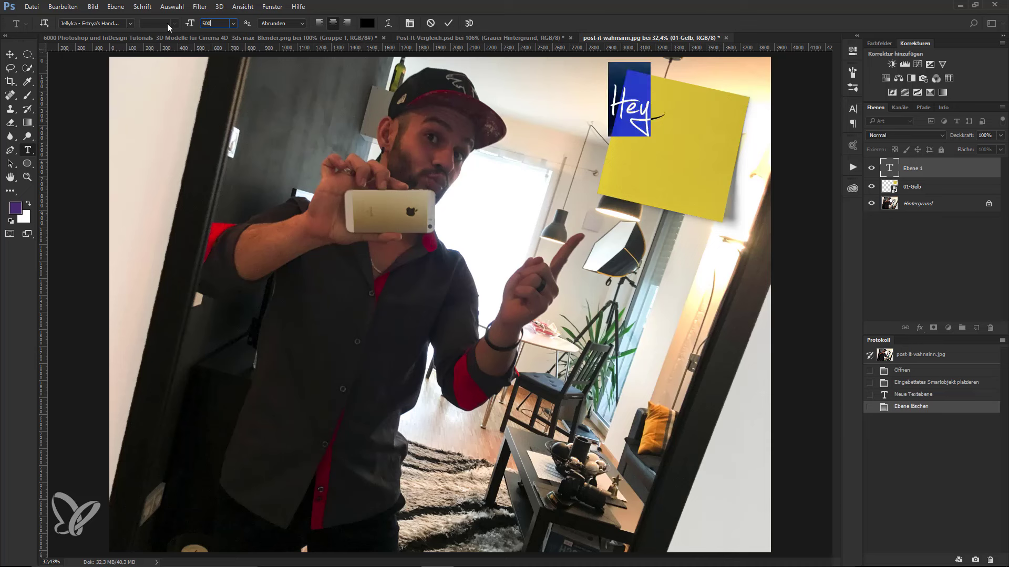
click(448, 23)
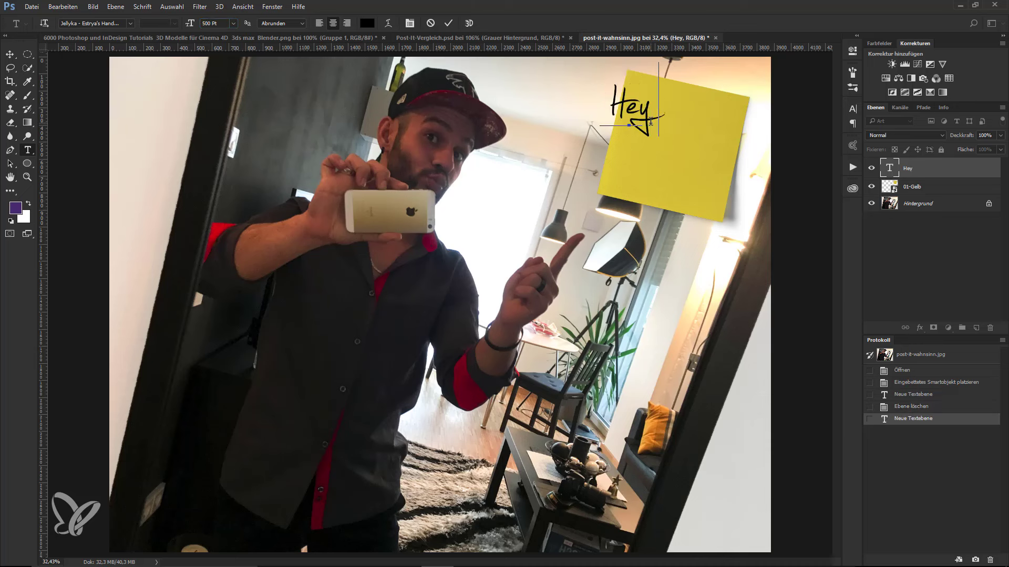
text( Kumpel,)
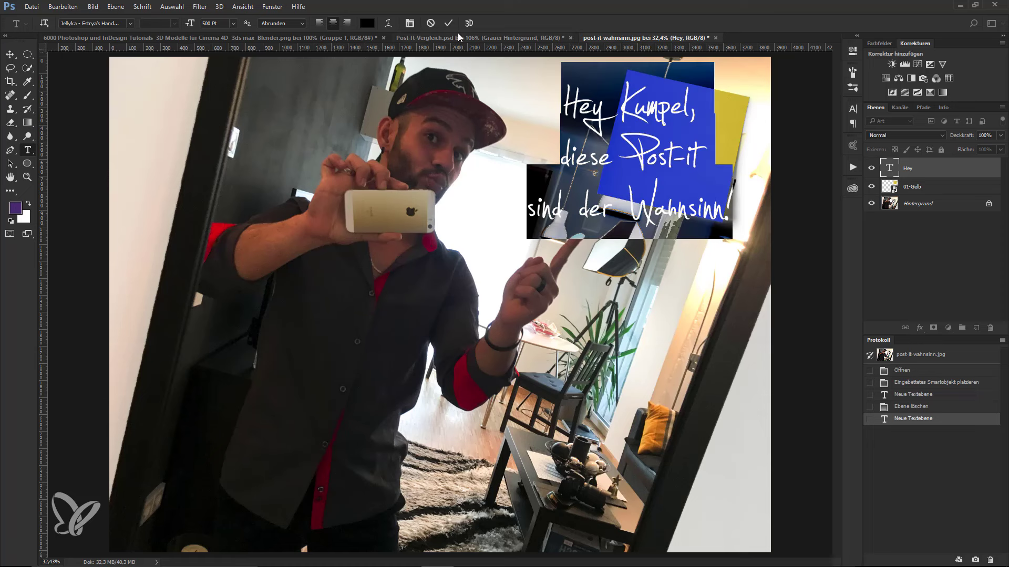
key(ctrl+Return)
key(v)
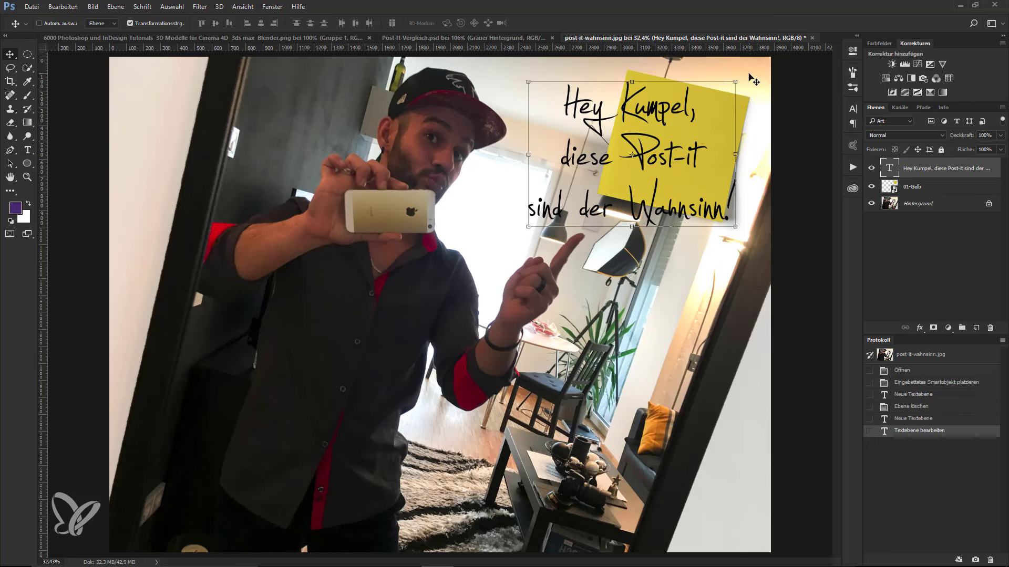
key(ctrl+t)
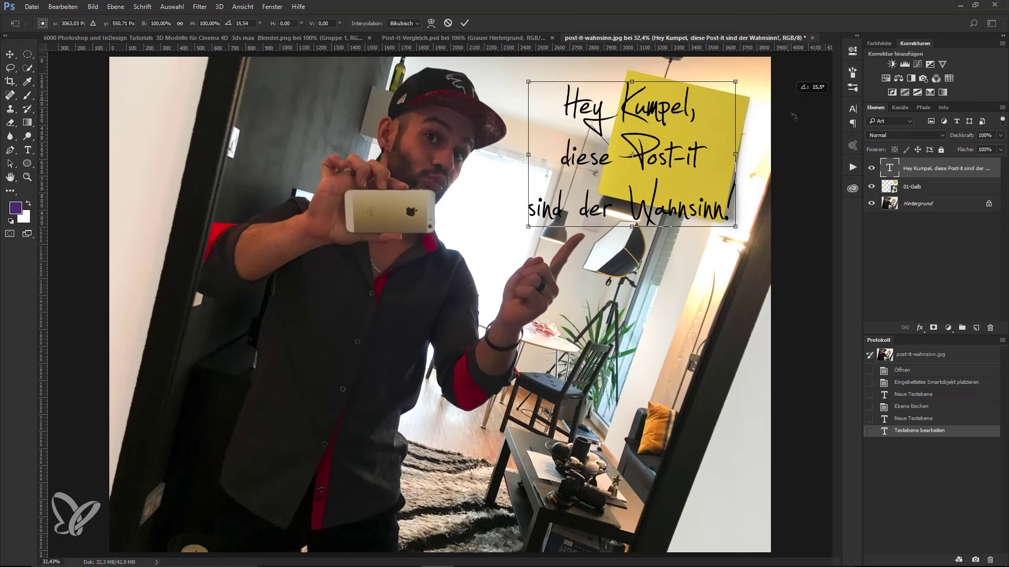
drag(788, 113, 745, 79)
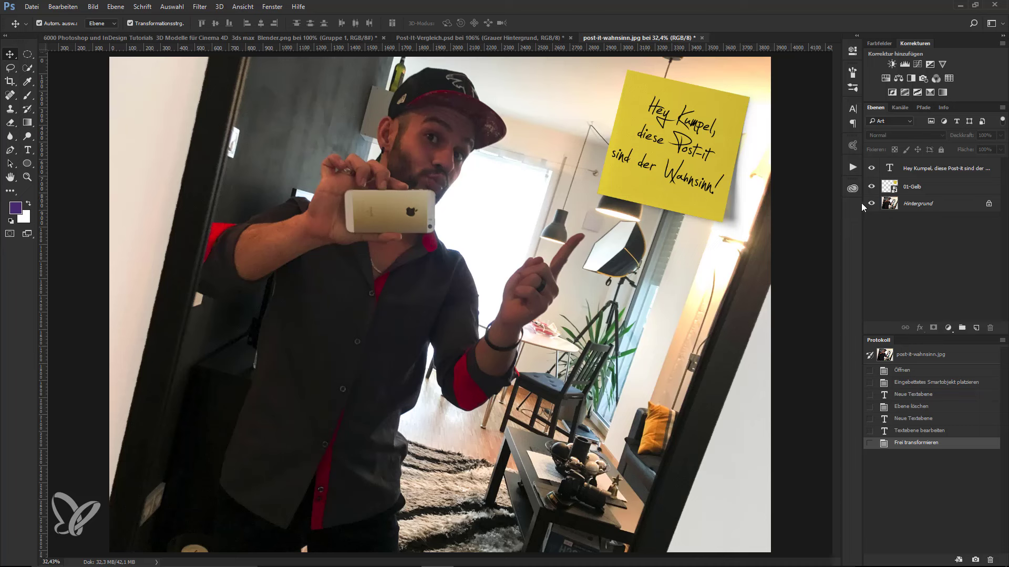
Add a Vibrance adjustment clipped to layer 01-Gelb with vibrance dragged to negative values.
click(891, 190)
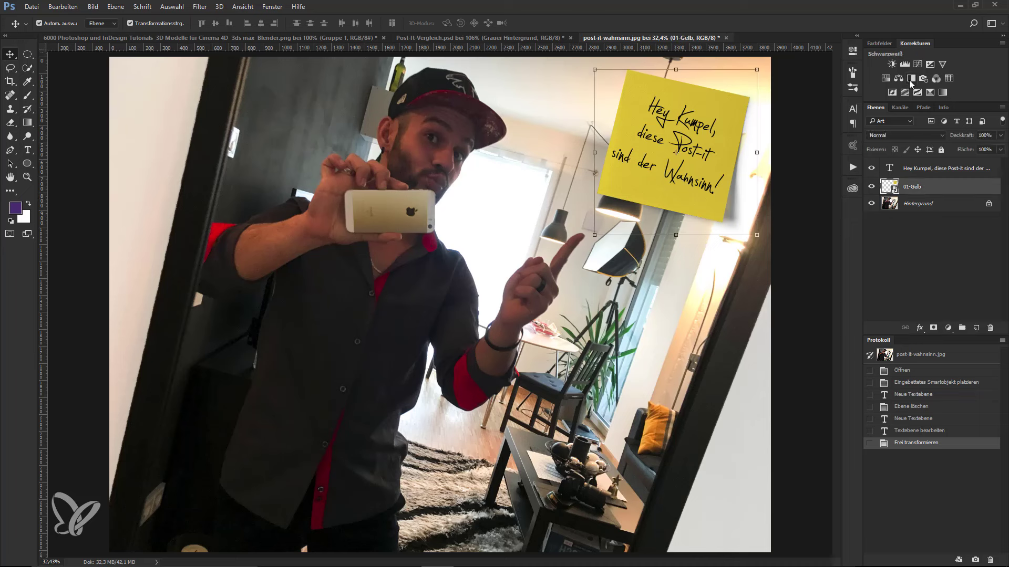
click(943, 64)
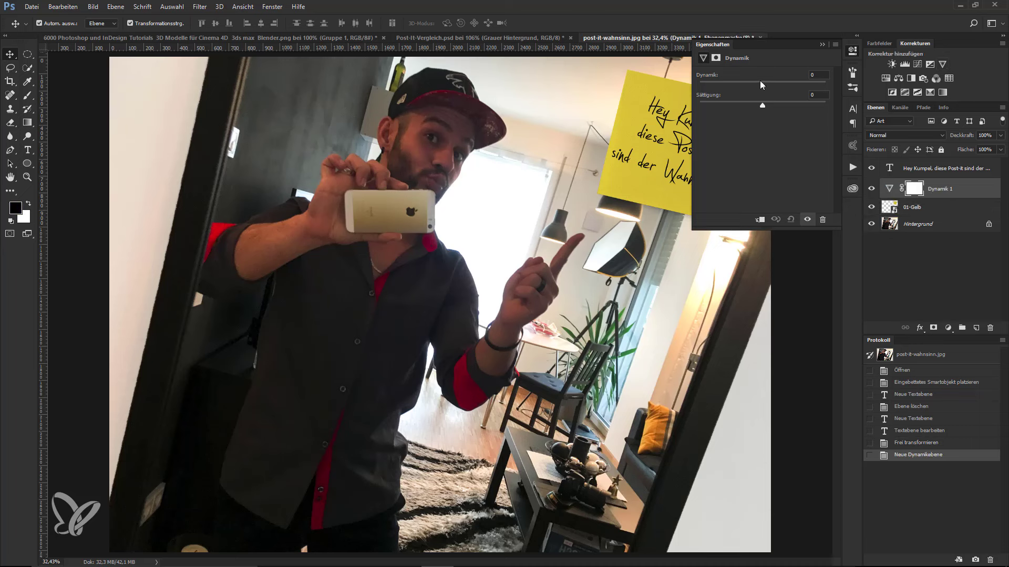
drag(763, 85, 747, 85)
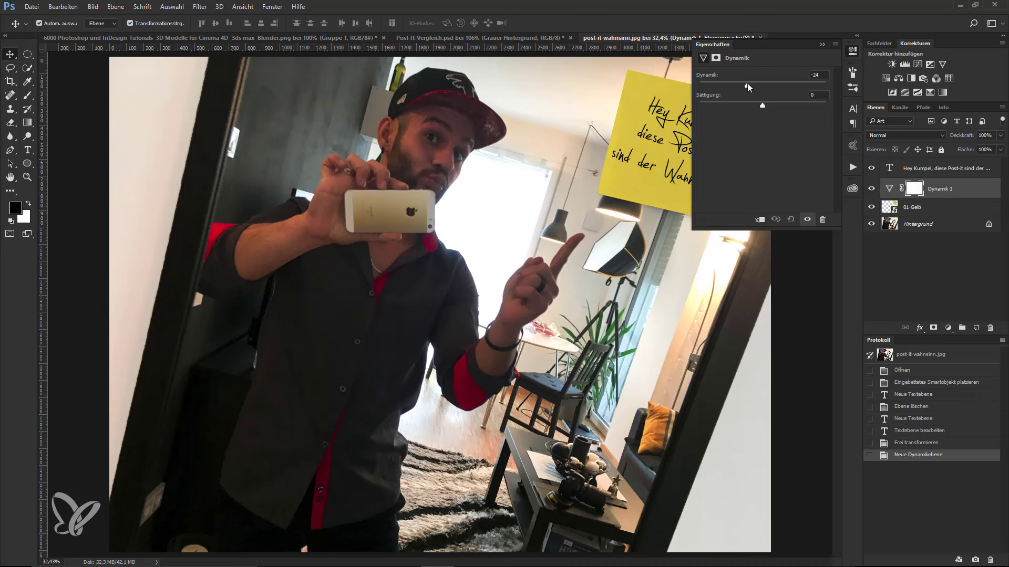
click(760, 220)
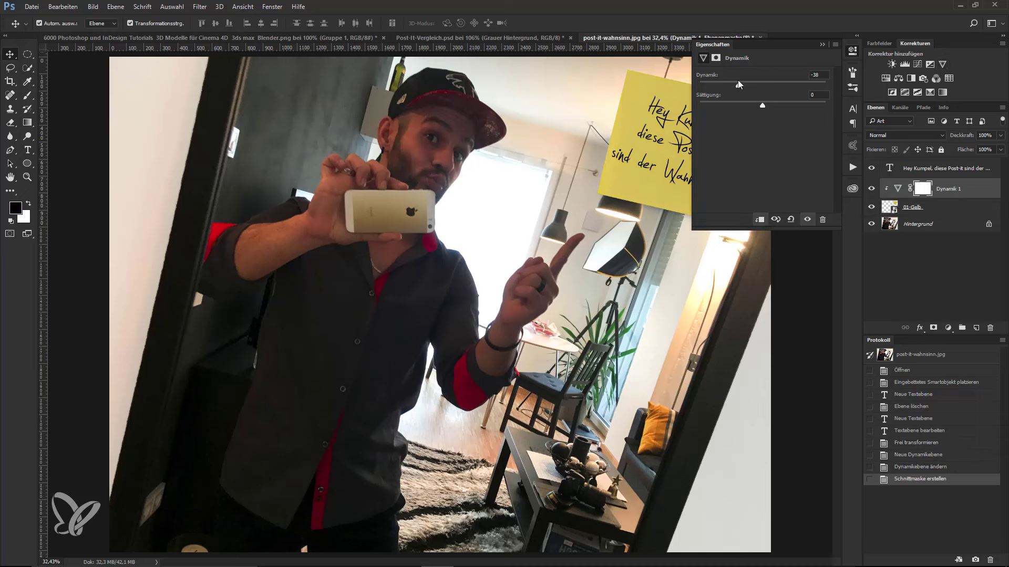
drag(739, 83, 739, 83)
click(822, 45)
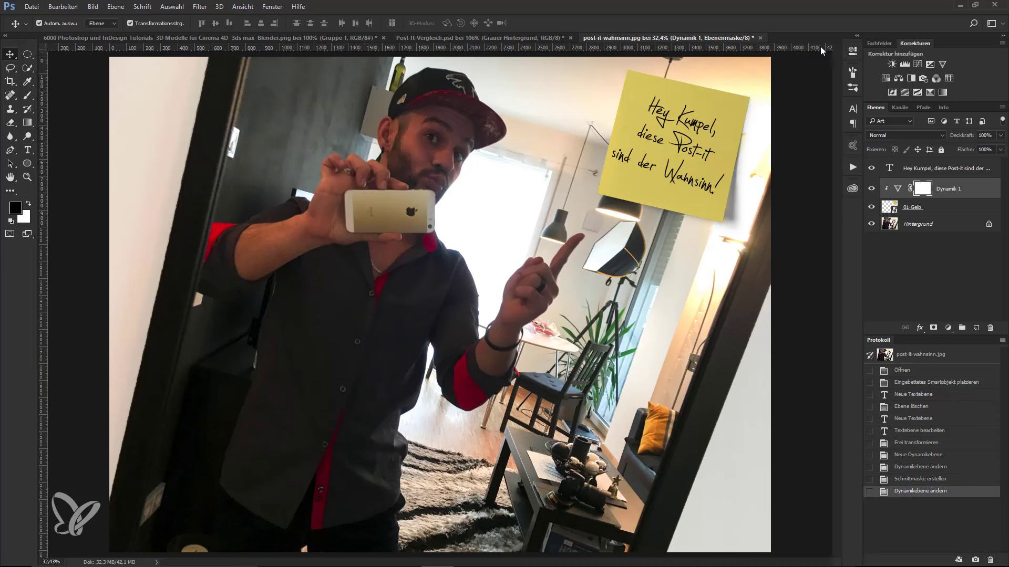